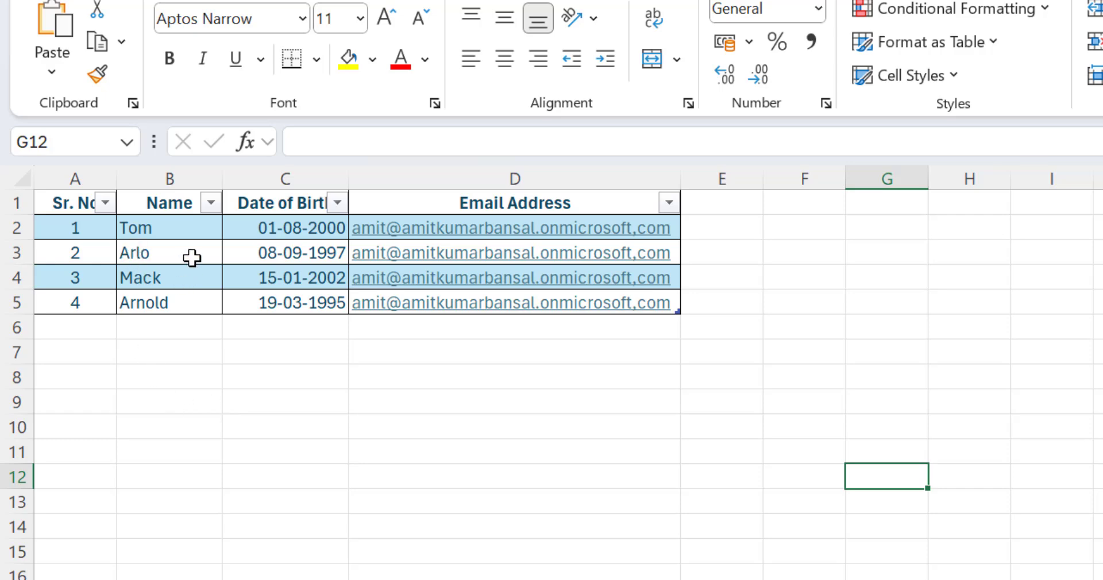
Review the Name and Date of Birth entries in the birthday table and the empty cells beside the email addresses.
left_click_drag(199, 229, 218, 302)
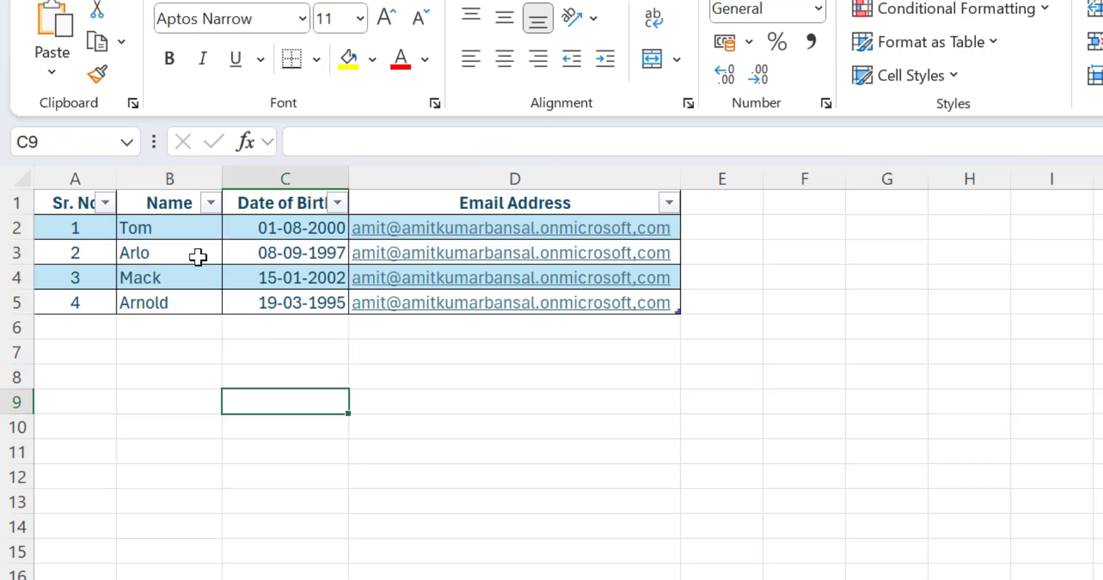
left_click_drag(195, 228, 190, 303)
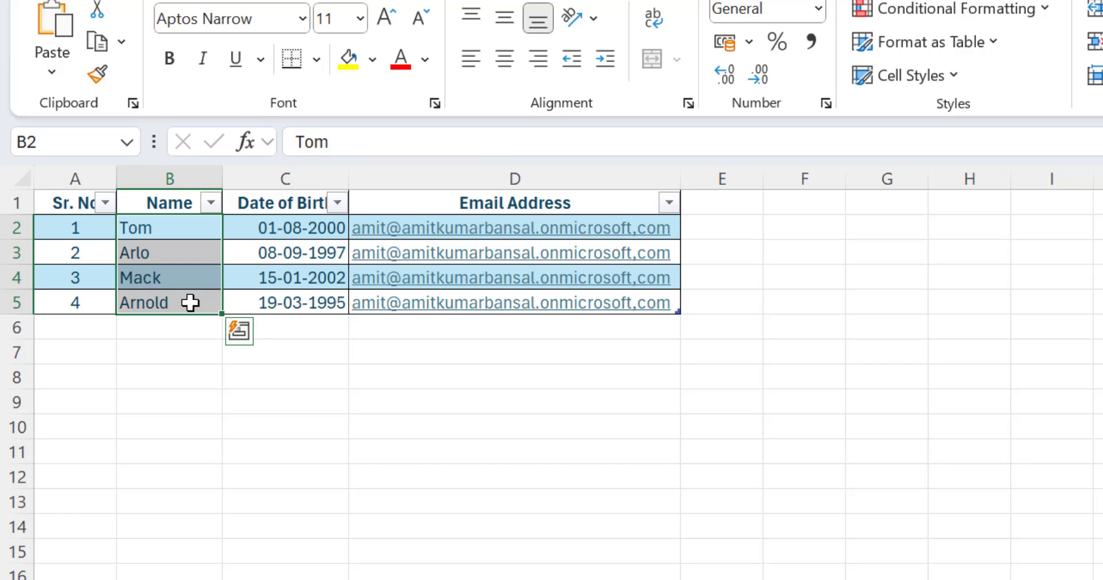
left_click(315, 395)
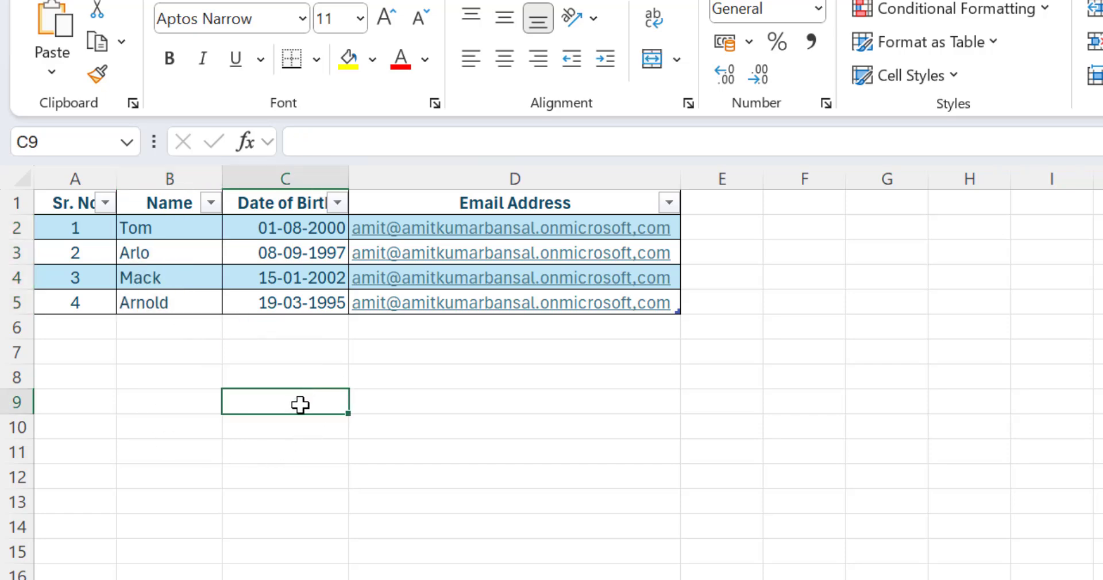
left_click_drag(310, 232, 290, 312)
left_click_drag(706, 239, 705, 304)
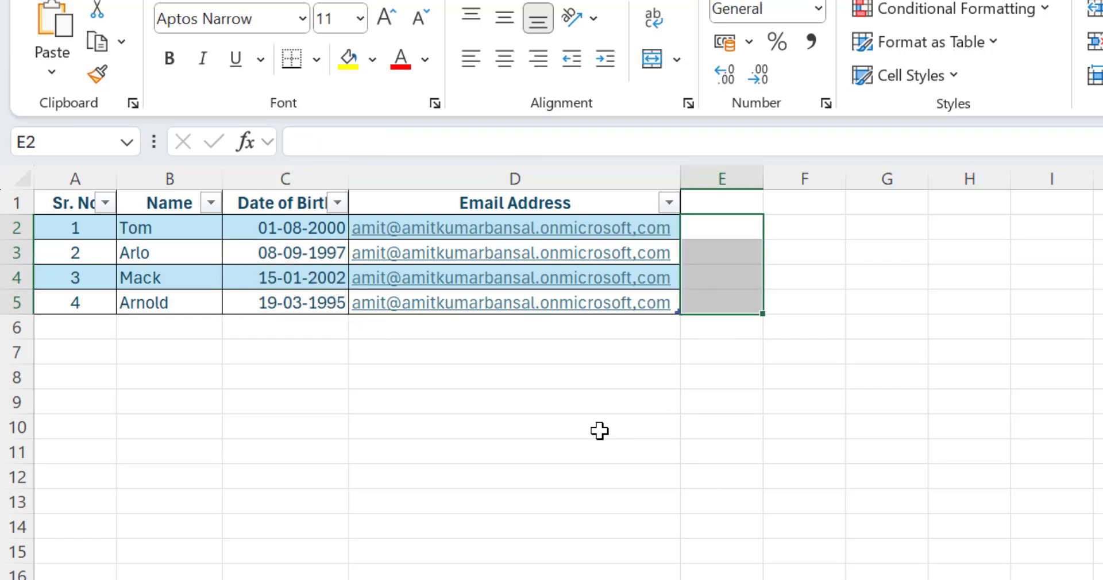
left_click(483, 400)
left_click(942, 394)
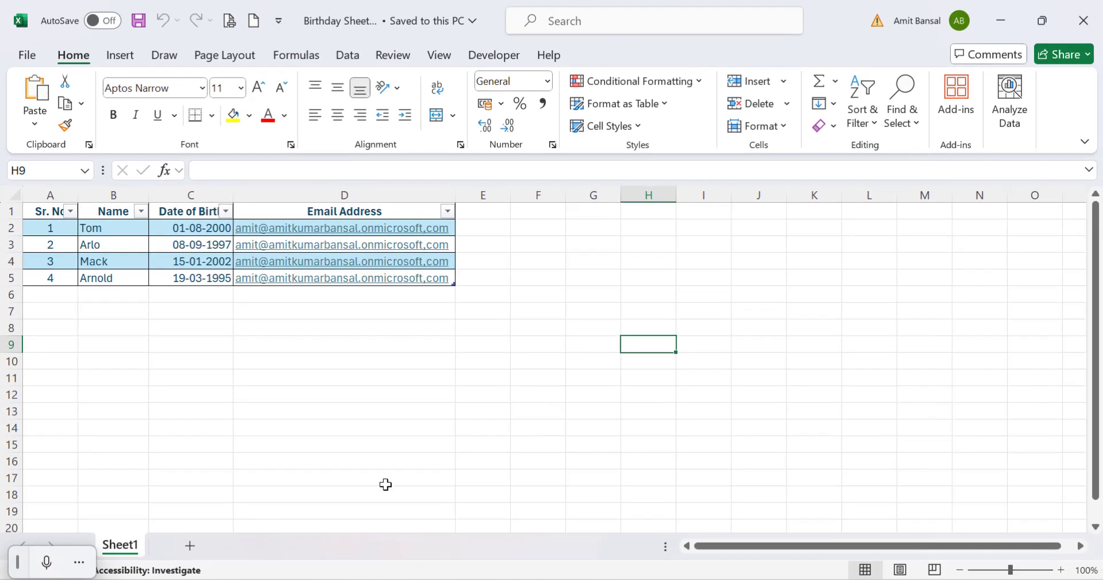
Switch to the Birthday Sheet list in SharePoint and examine the Date of Birth column's type and options.
mouse_move(440, 579)
key("alt+Tab")
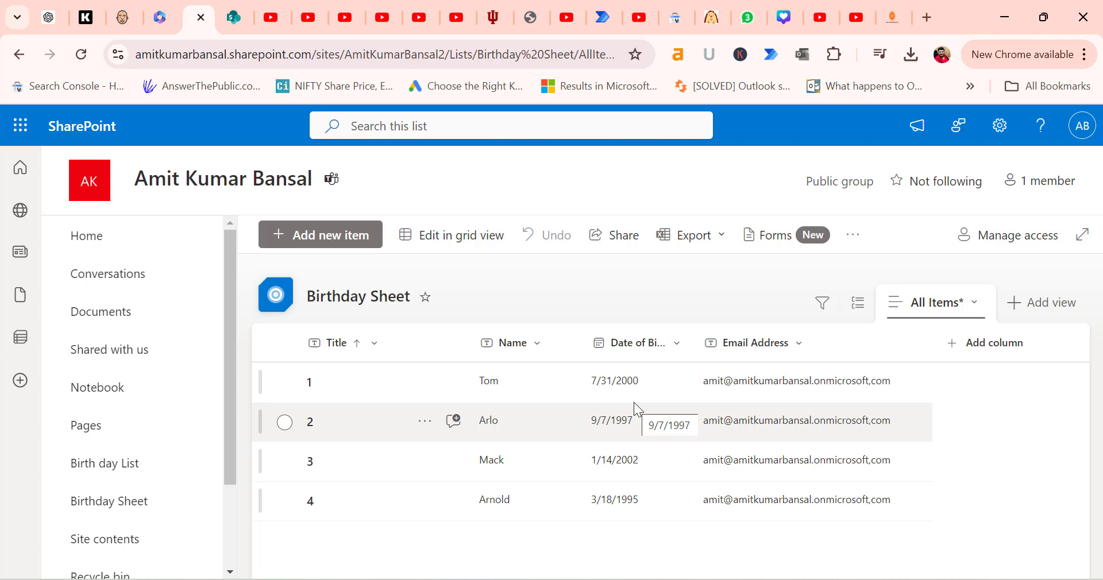
left_click(678, 344)
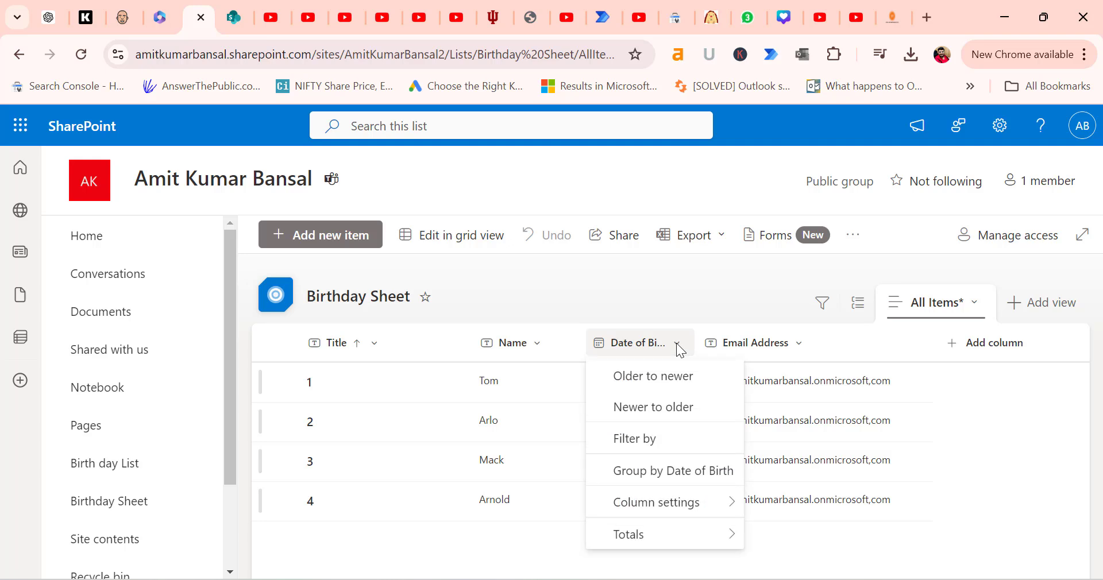
mouse_move(657, 502)
left_click(782, 502)
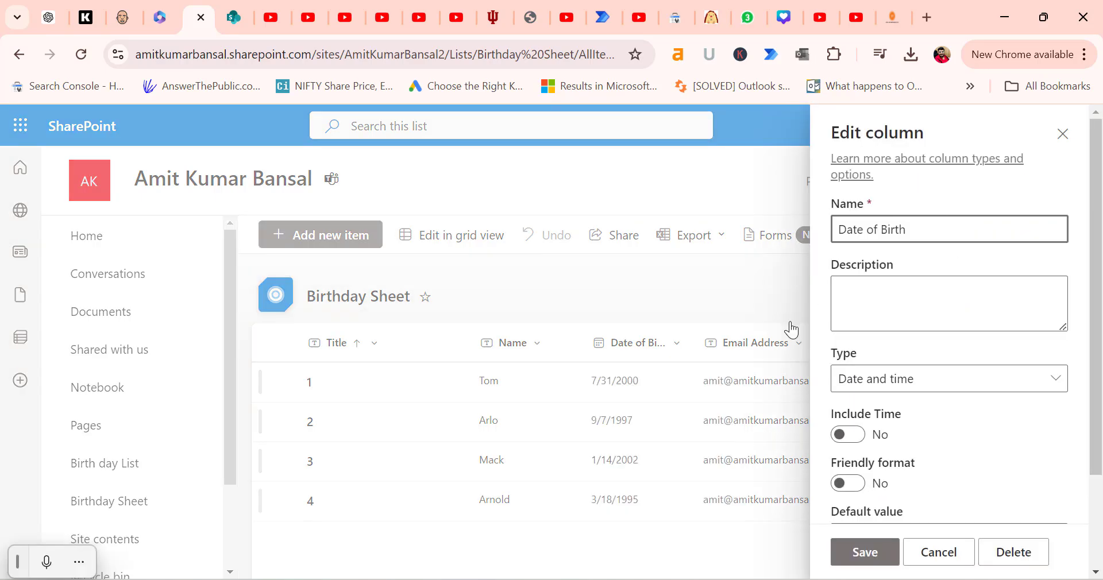
scroll(967, 397, "down", 2)
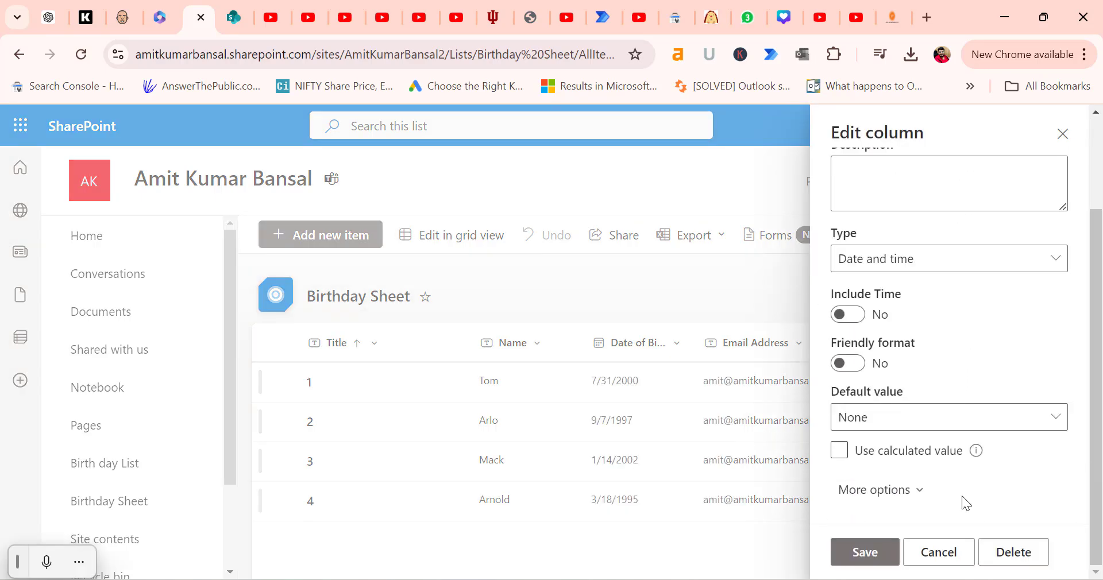
left_click(916, 497)
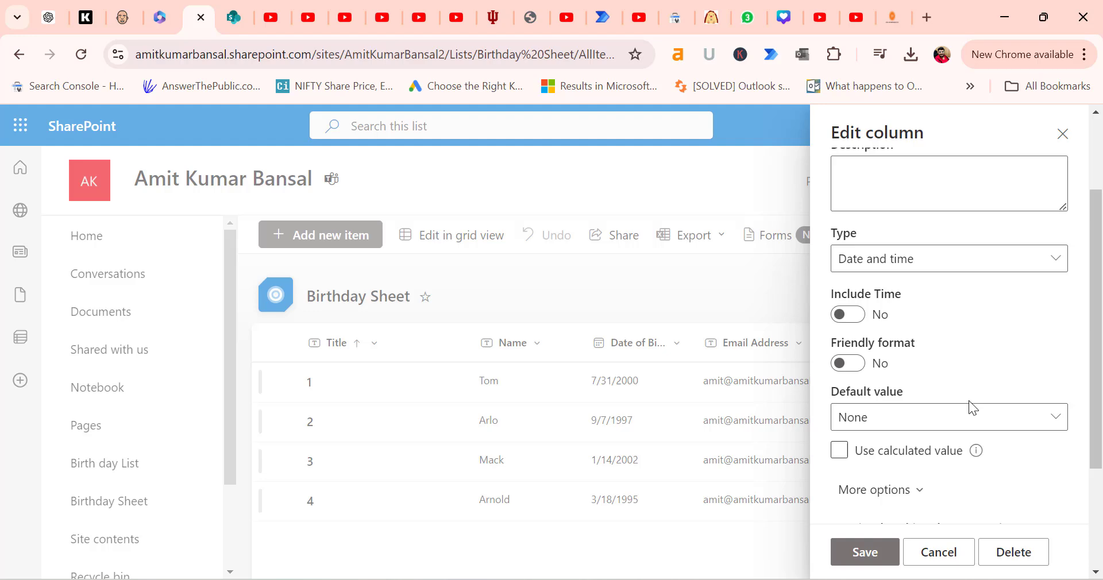
scroll(968, 401, "down", 3)
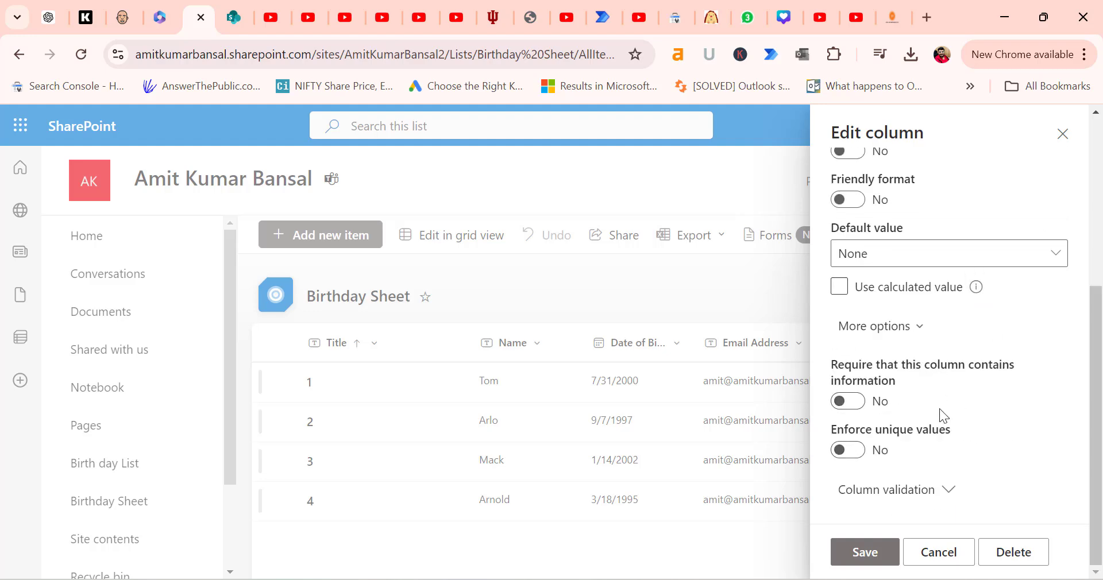
scroll(940, 408, "up", 3)
scroll(969, 336, "up", 2)
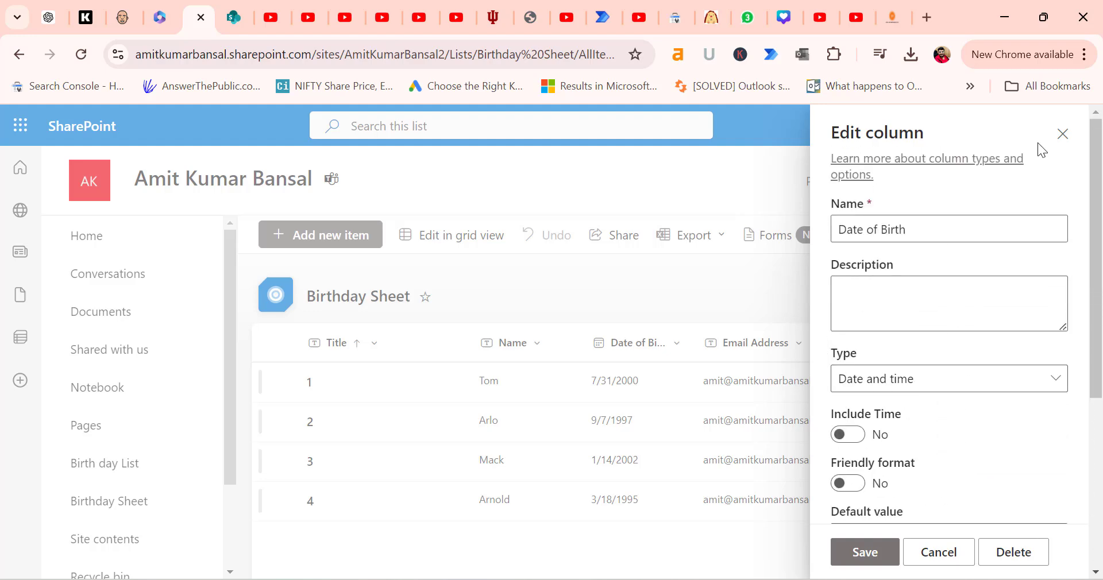
left_click(1063, 134)
Switch to Power Automate and start a scheduled cloud flow named Birthday Emails.
left_click(602, 17)
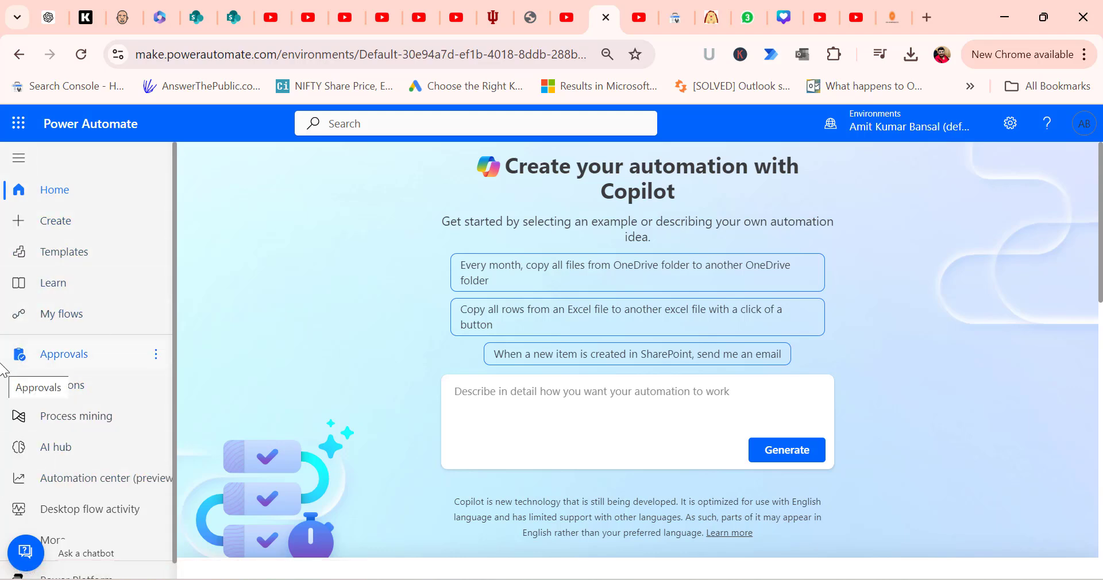
left_click(52, 224)
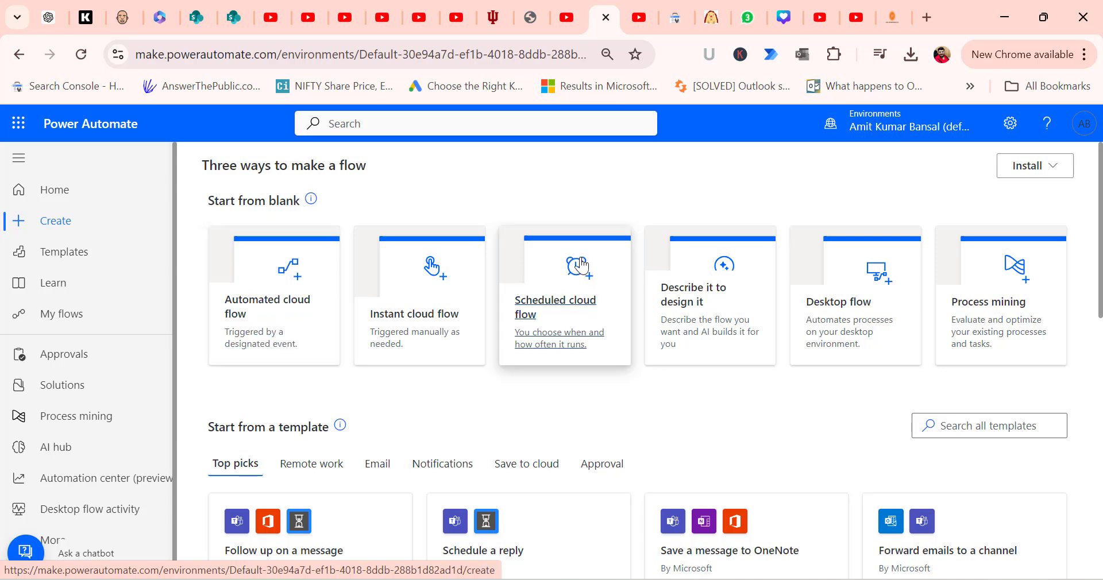
left_click(554, 343)
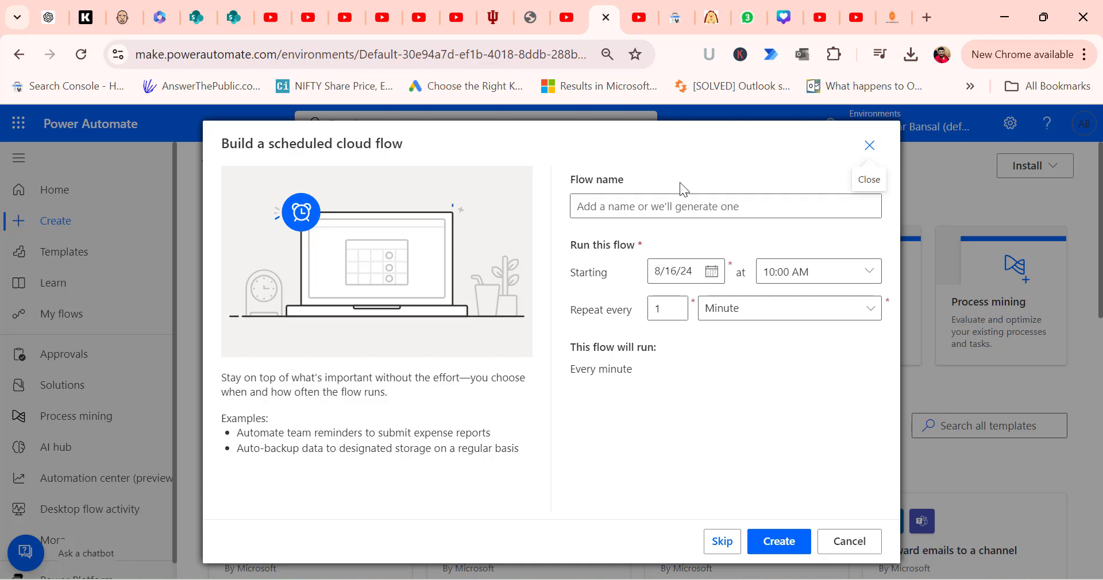
left_click(610, 205)
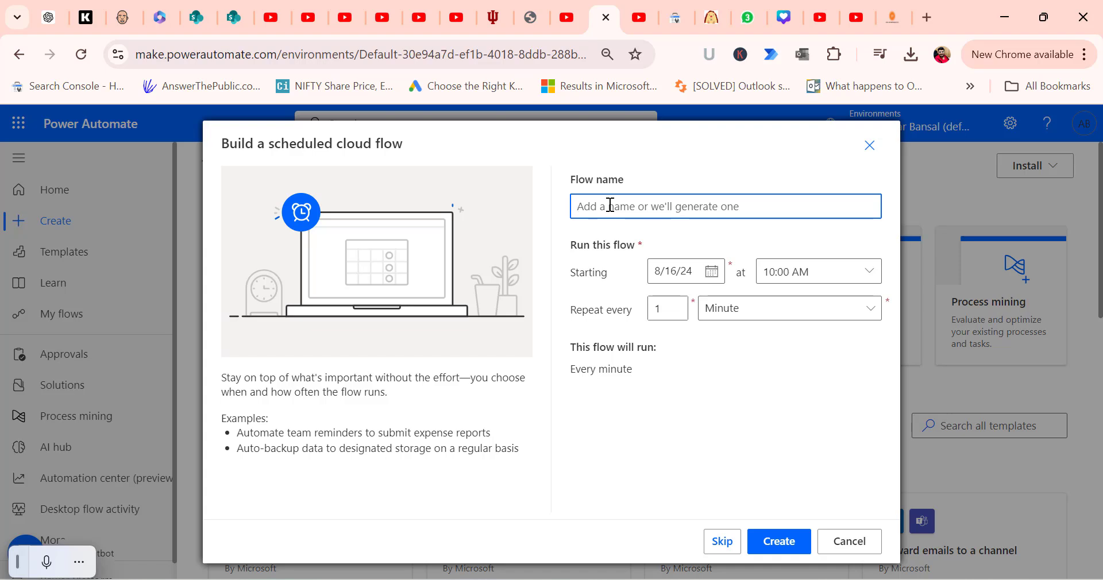
type("Birth")
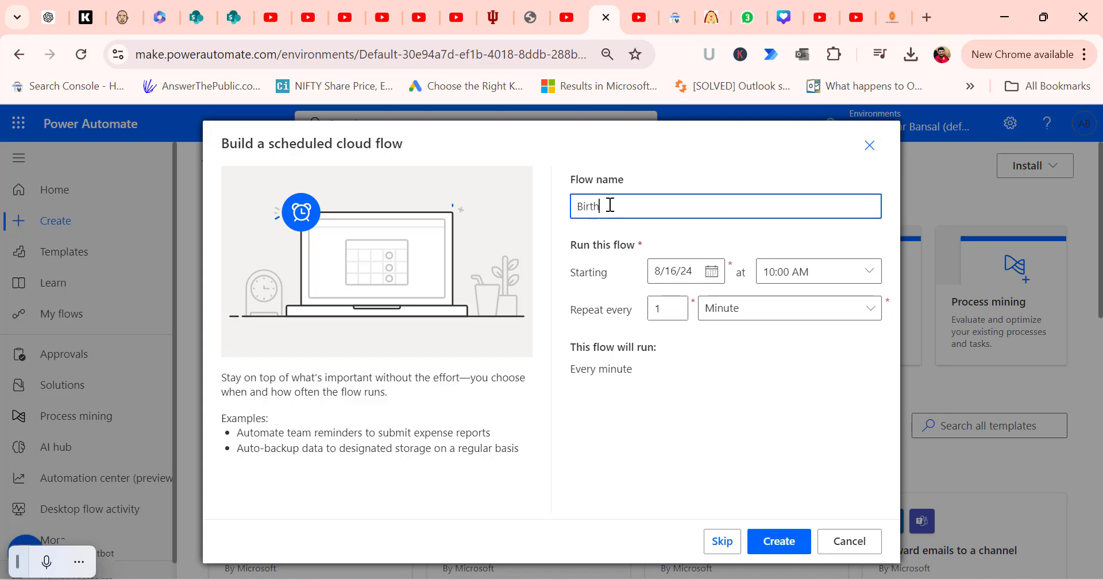
type("day Emails")
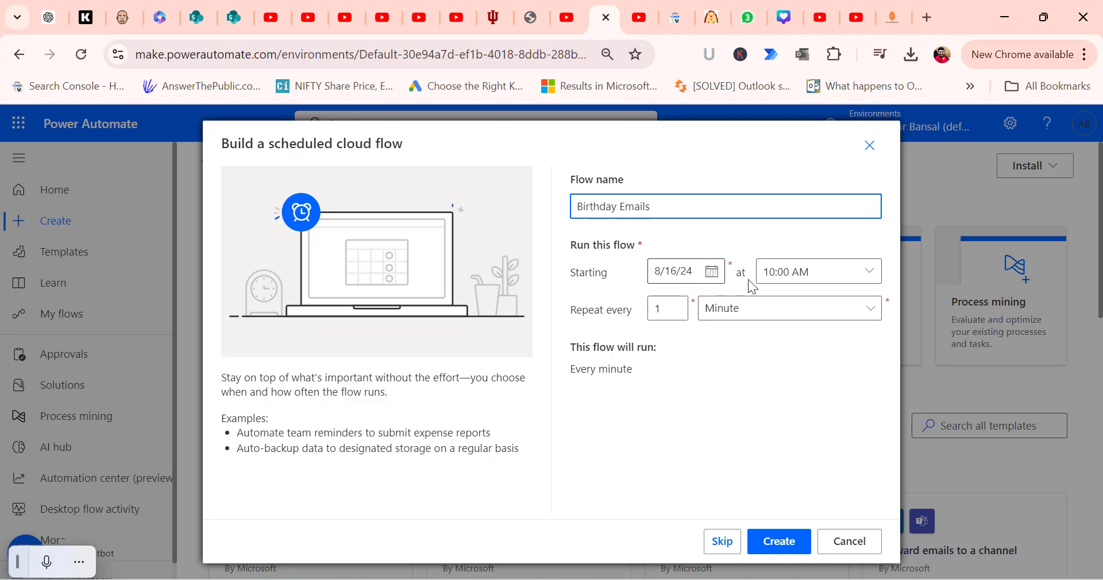
Schedule the flow to start at 08:00 AM and repeat every 1 day, and create it.
left_click(868, 281)
scroll(904, 442, "down", 10)
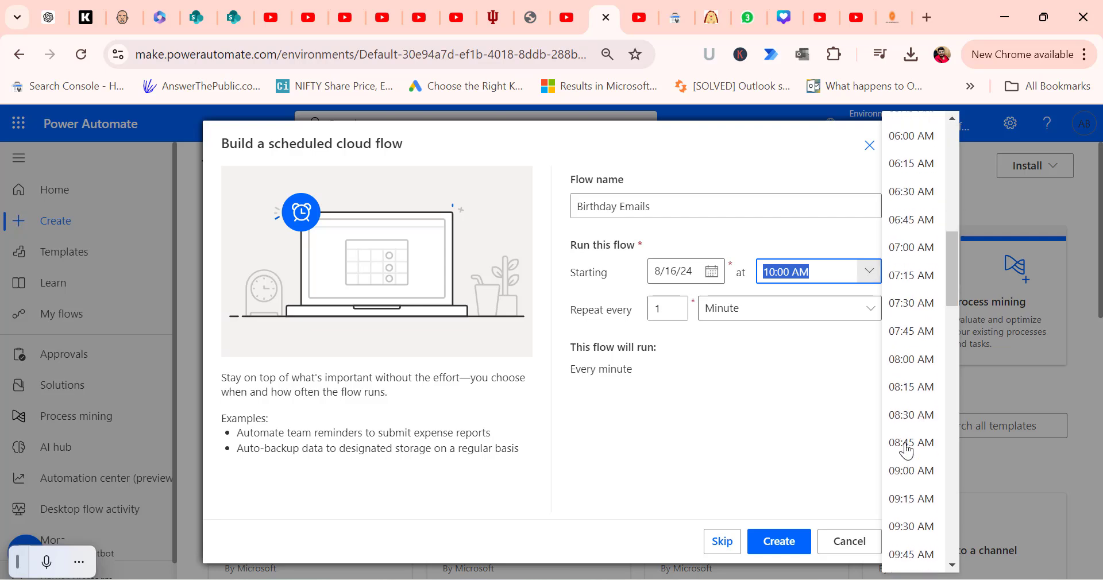
left_click(905, 443)
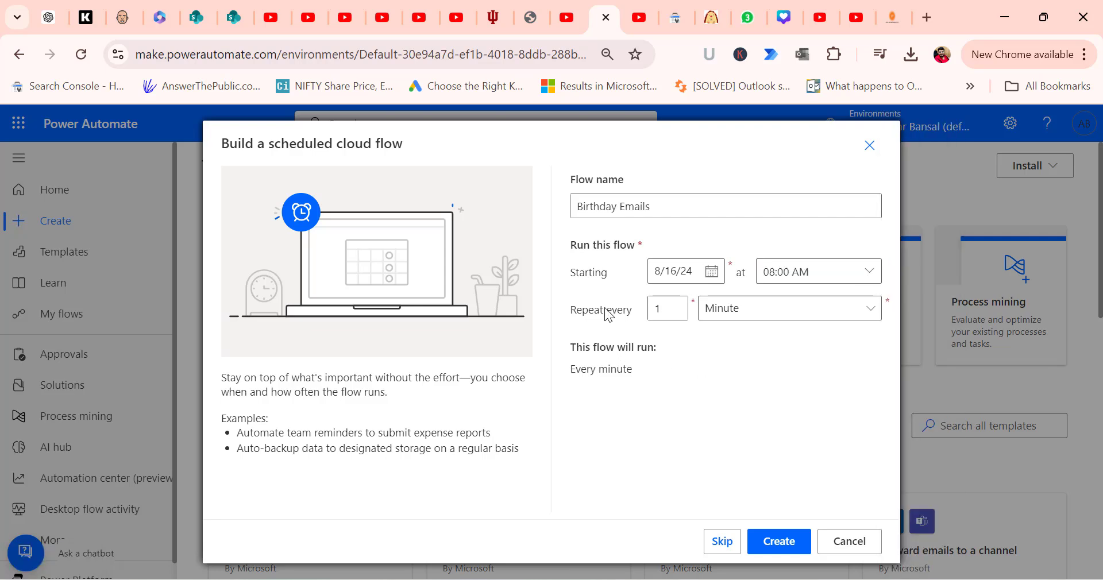
double_click(666, 310)
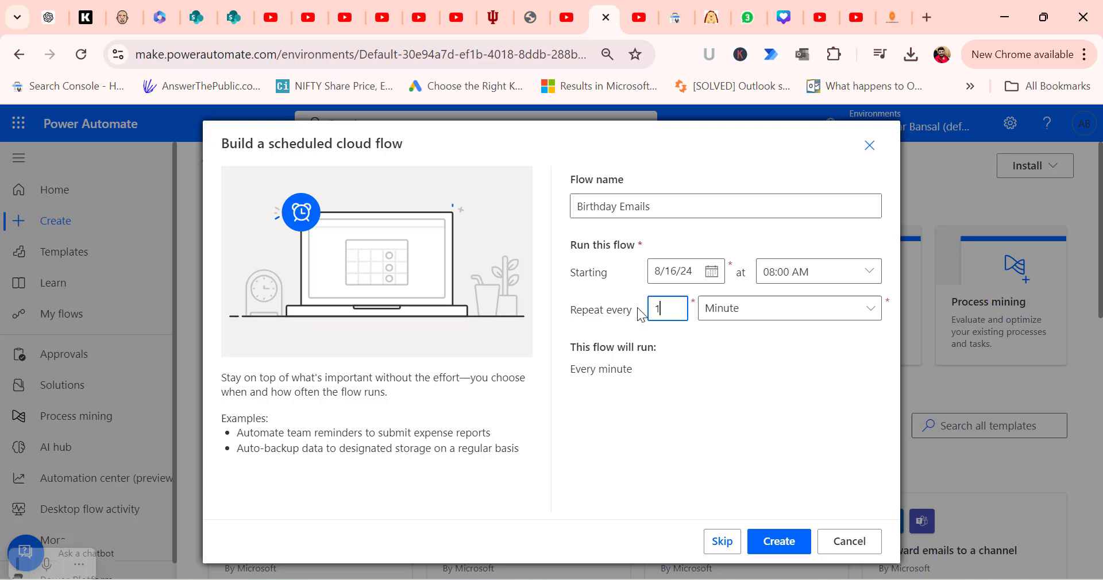
left_click(872, 313)
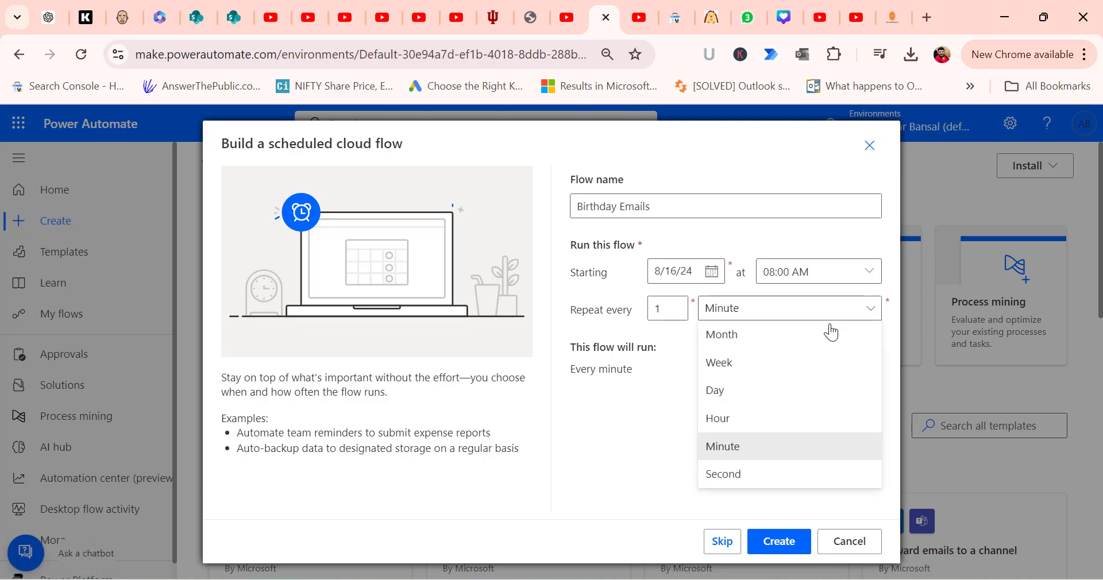
left_click(764, 396)
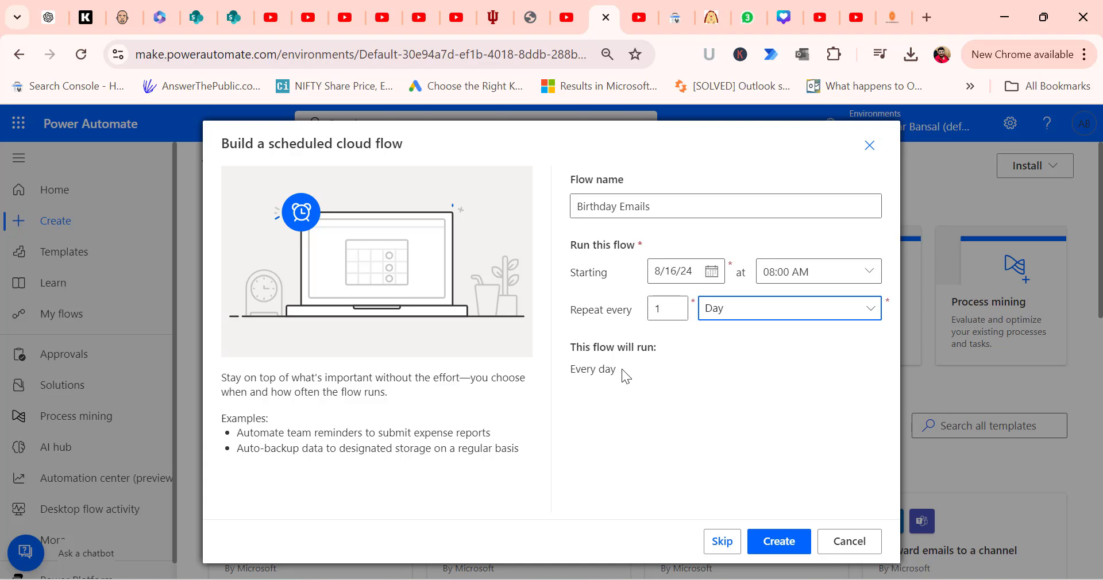
left_click(771, 540)
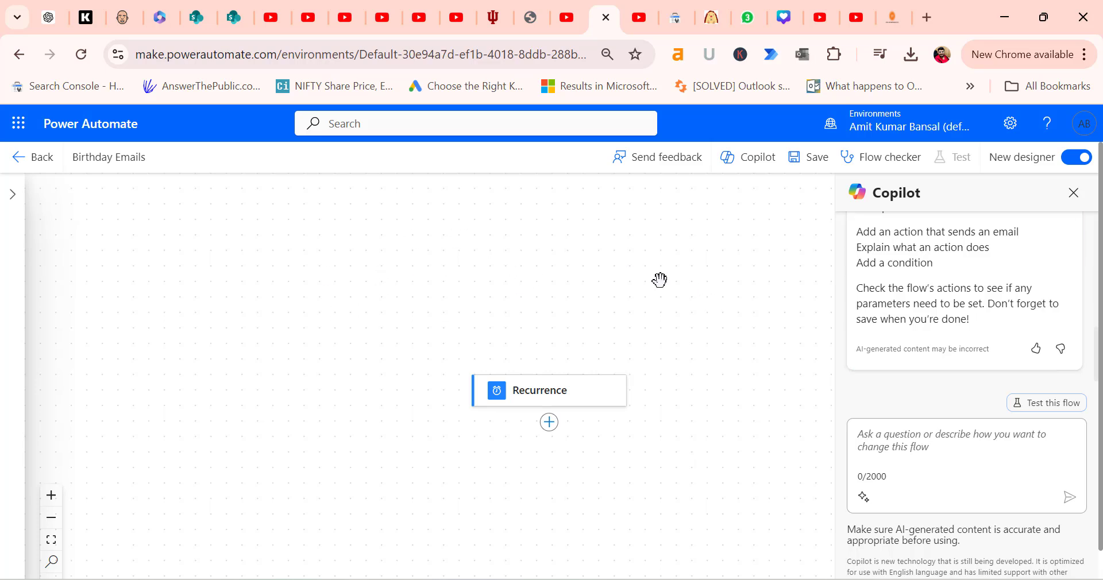
Switch to the classic designer and set the Recurrence time zone to (UTC+05:30) Chennai, Kolkata, Mumbai, New Delhi.
left_click(1078, 162)
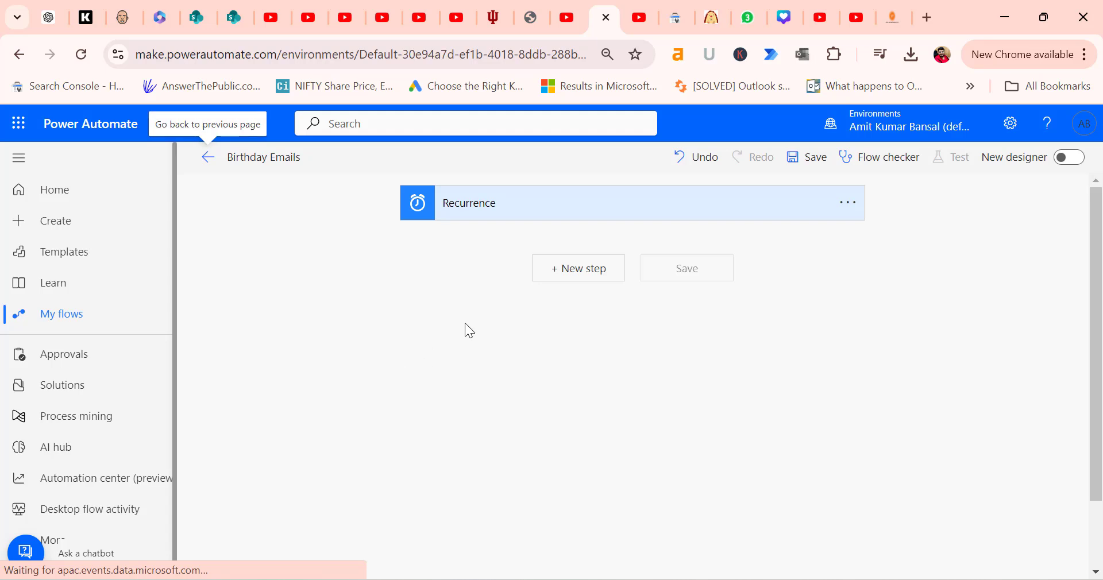
left_click(544, 208)
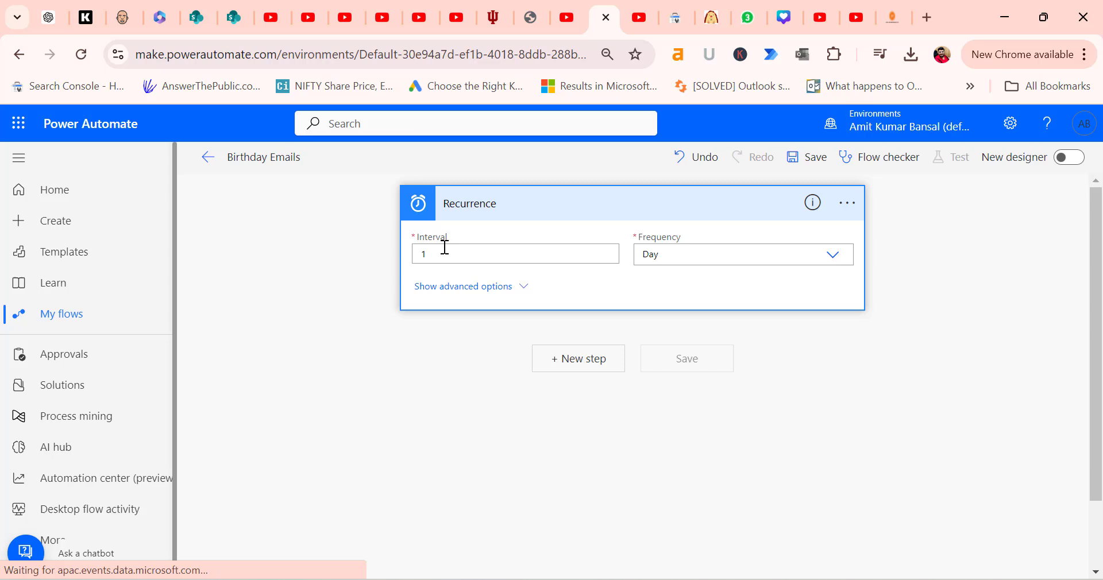
left_click(492, 287)
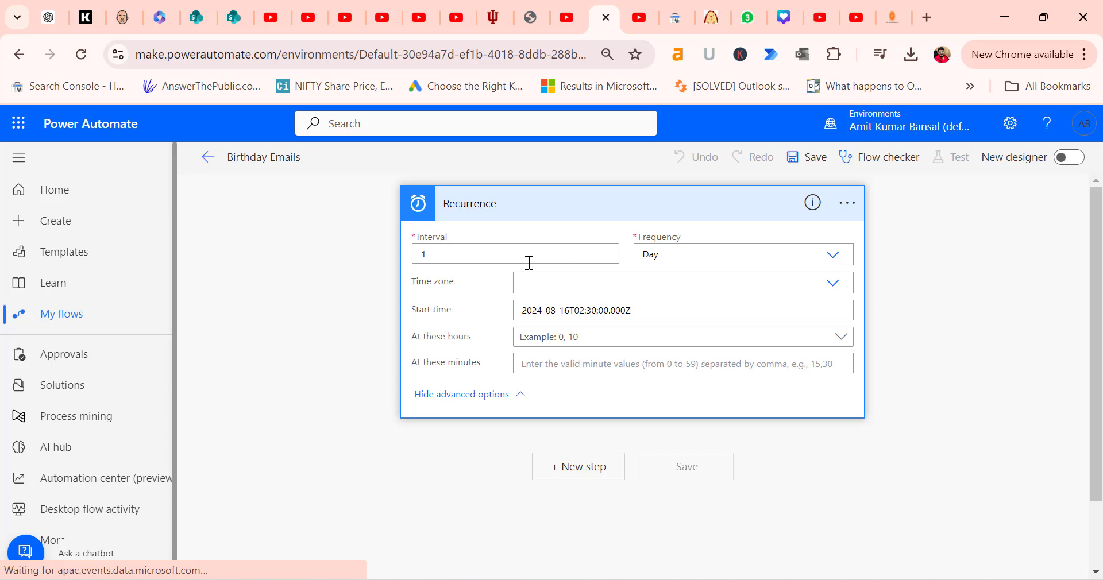
left_click(832, 285)
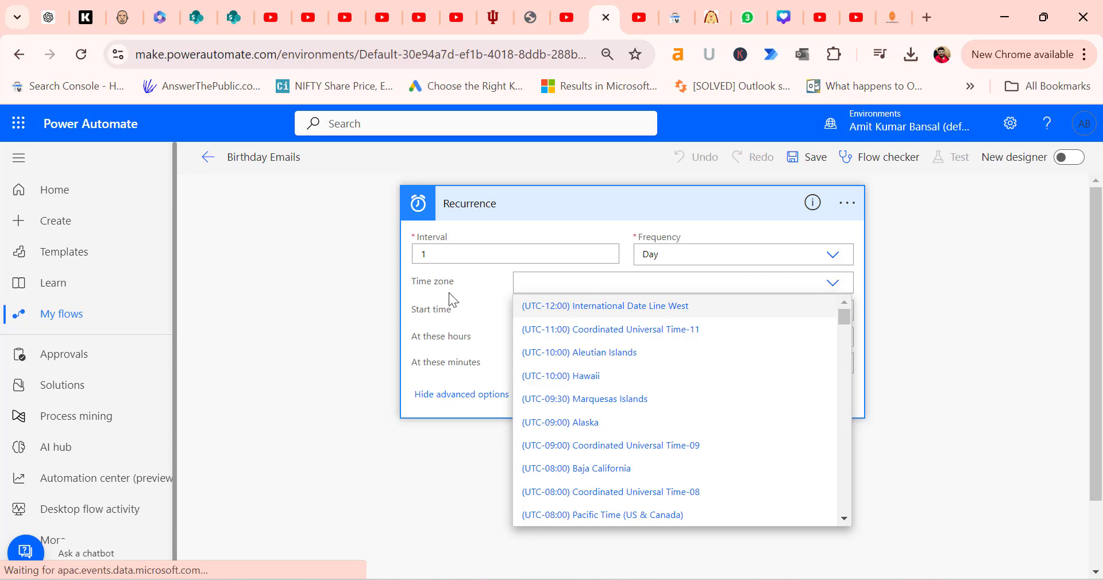
scroll(727, 420, "down", 3)
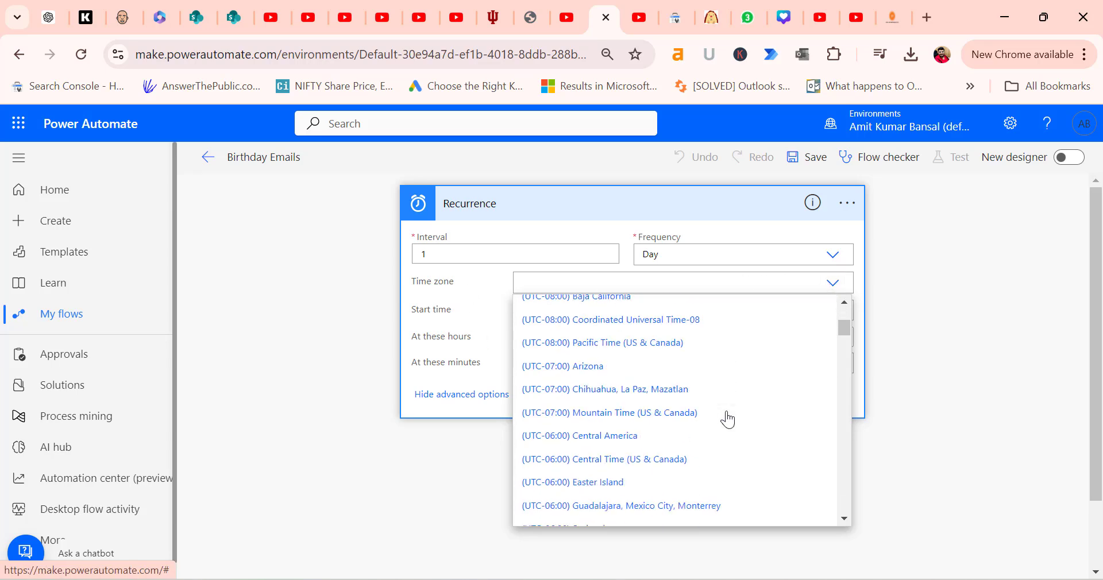
scroll(728, 420, "down", 3)
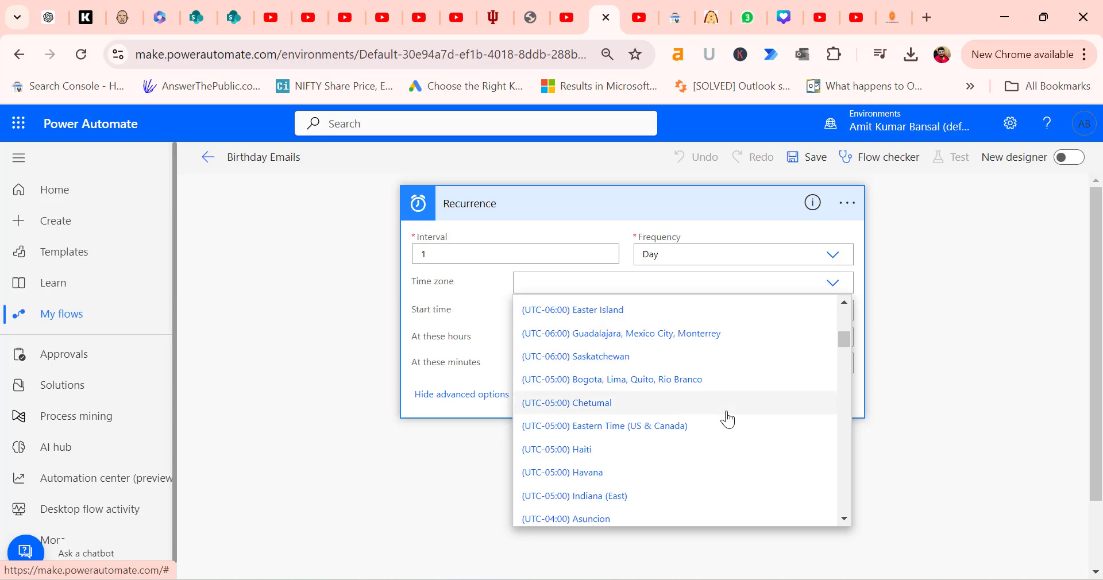
scroll(728, 419, "down", 3)
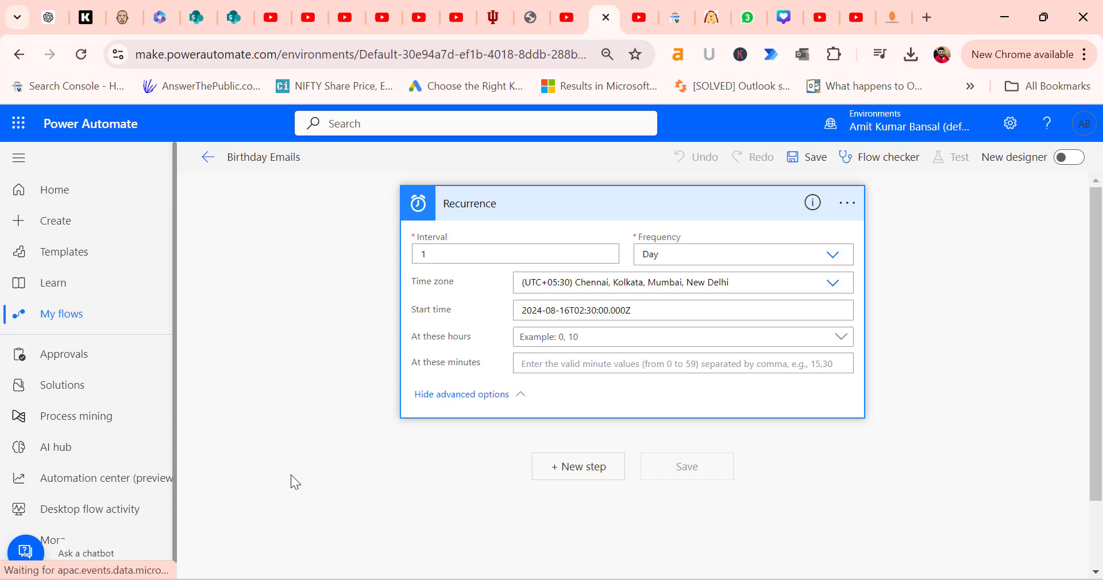
Add a SharePoint Get items action after the Recurrence trigger.
left_click(585, 476)
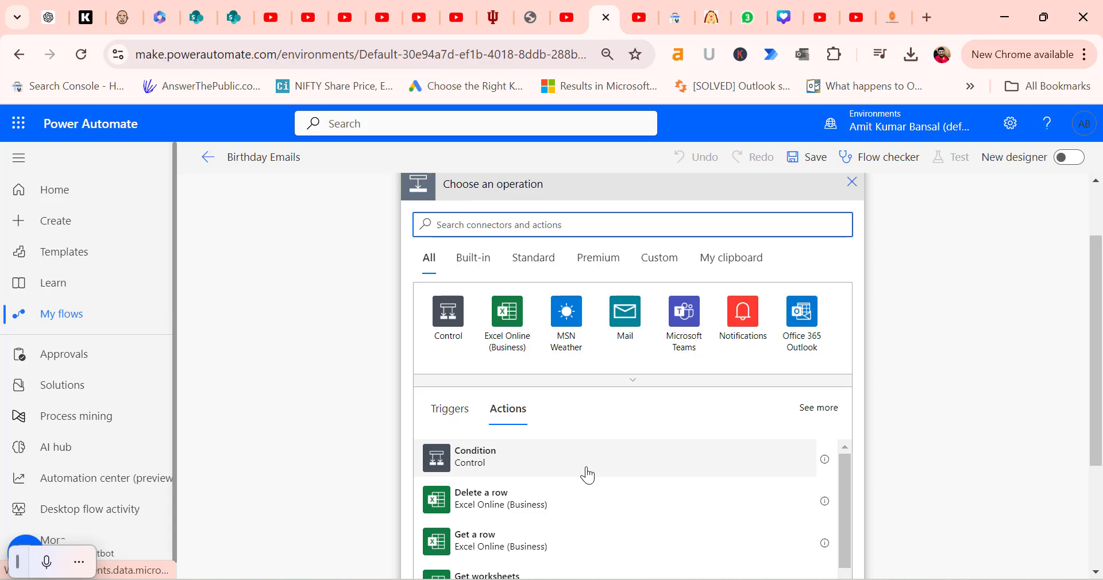
type("get")
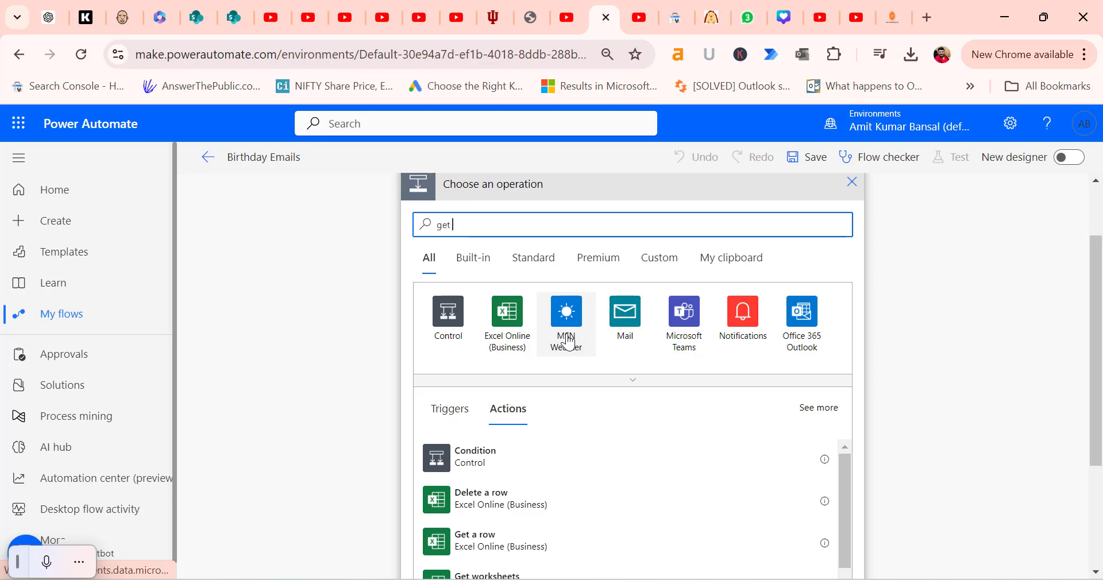
type(" items")
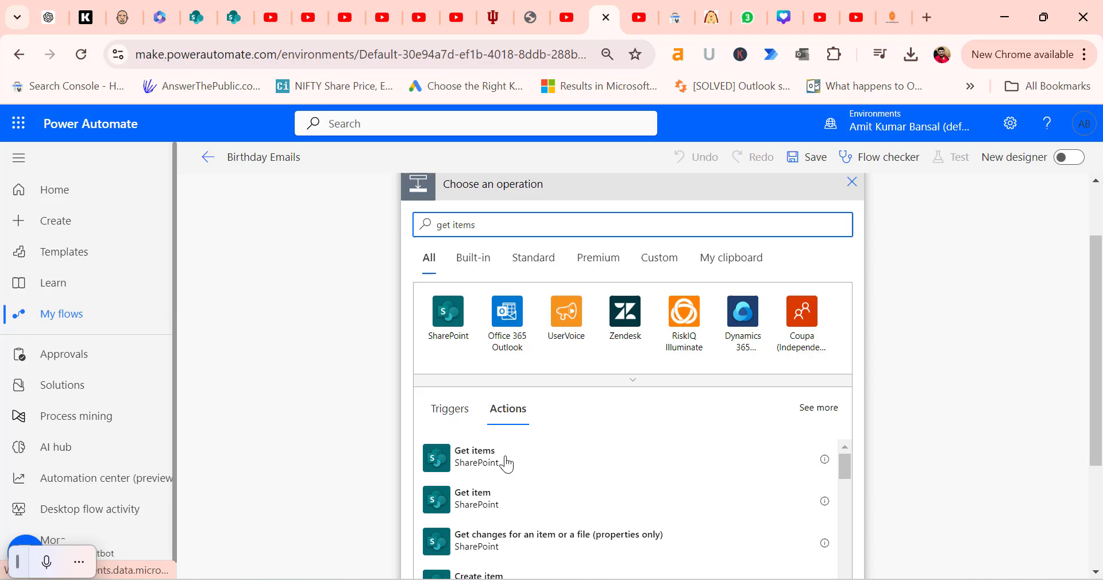
left_click(507, 467)
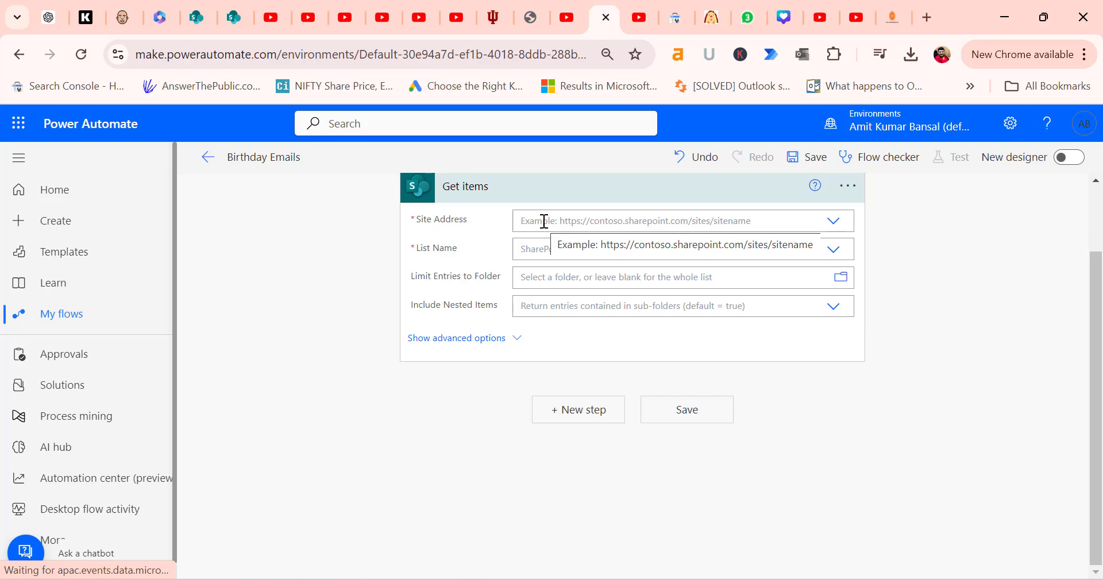
Copy the SharePoint site URL, without the list path, from the address of the Birthday Sheet list page.
left_click(544, 222)
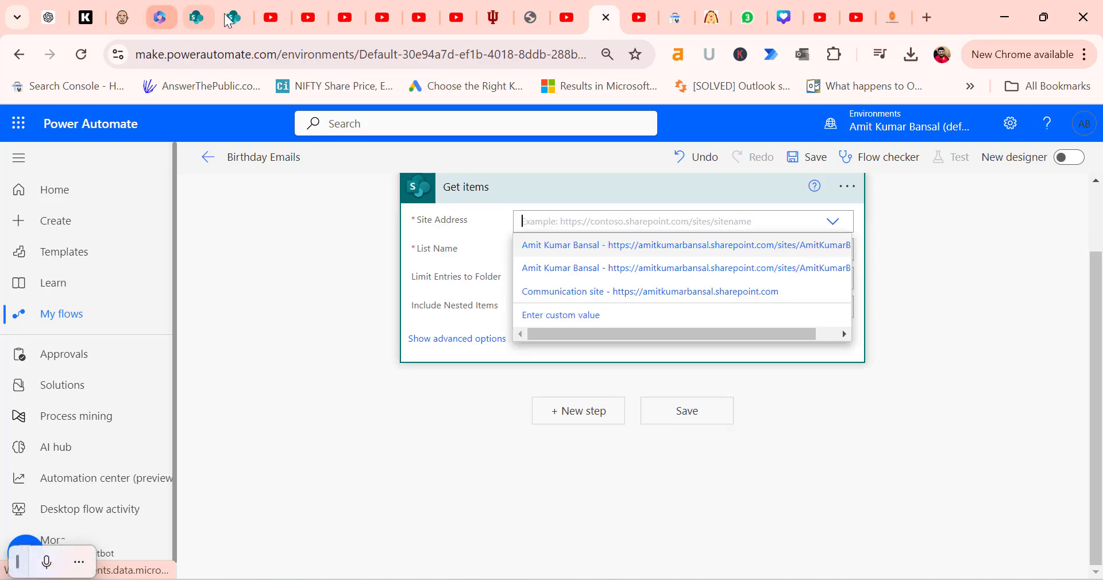
left_click(194, 17)
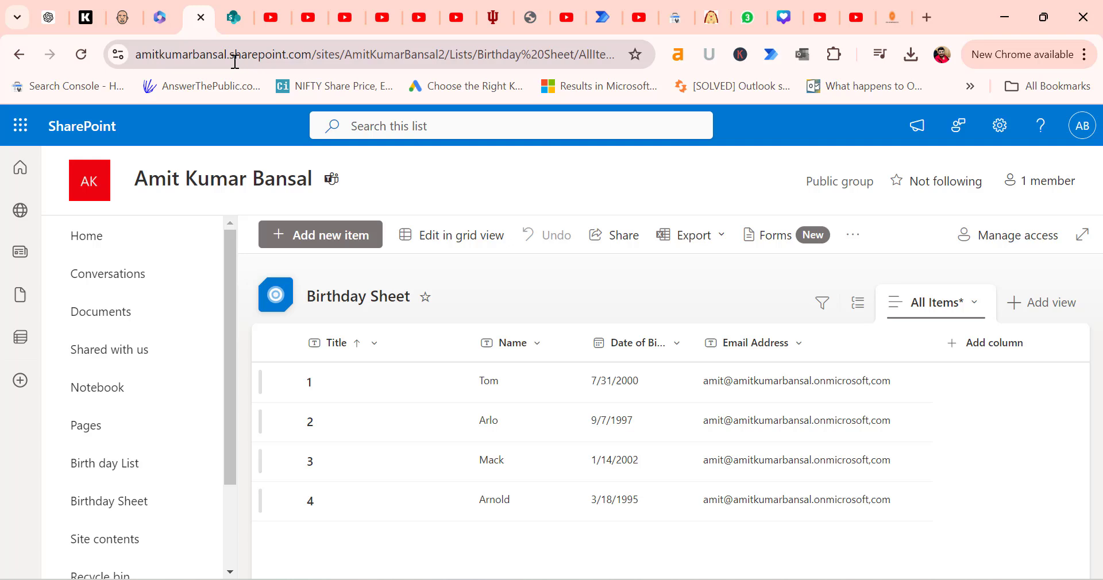
left_click(445, 54)
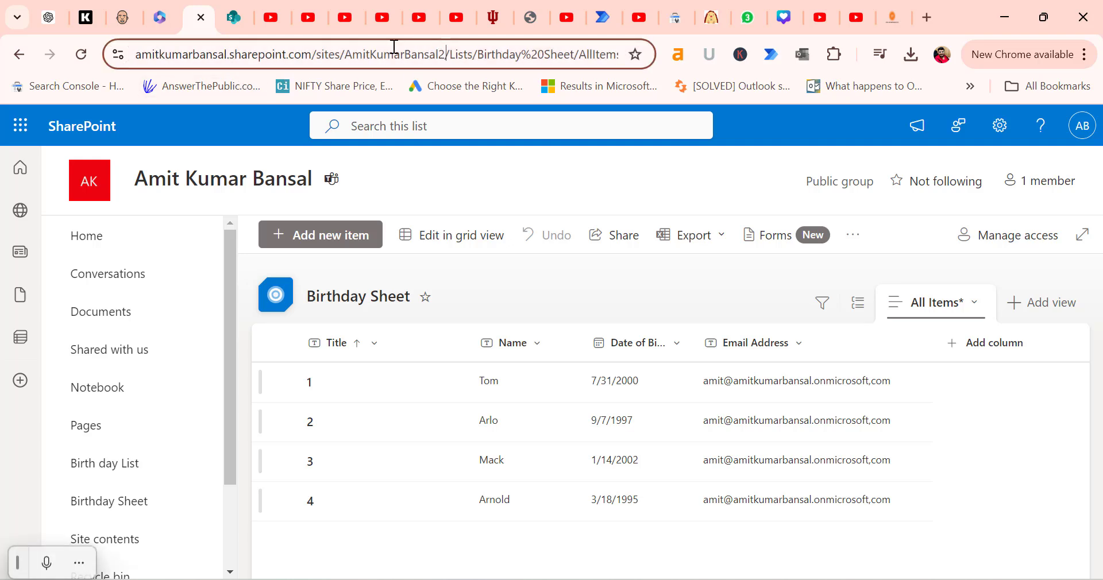
left_click_drag(394, 46, 122, 42)
key("ctrl+c")
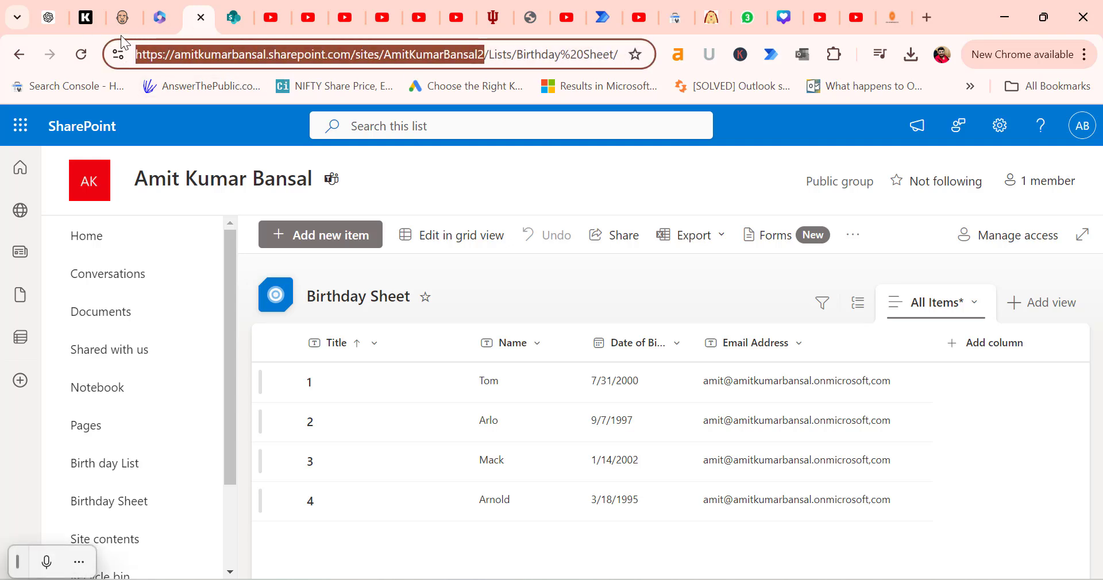
Return to Power Automate and set the Get items Site Address to the site matching the copied URL.
left_click(598, 5)
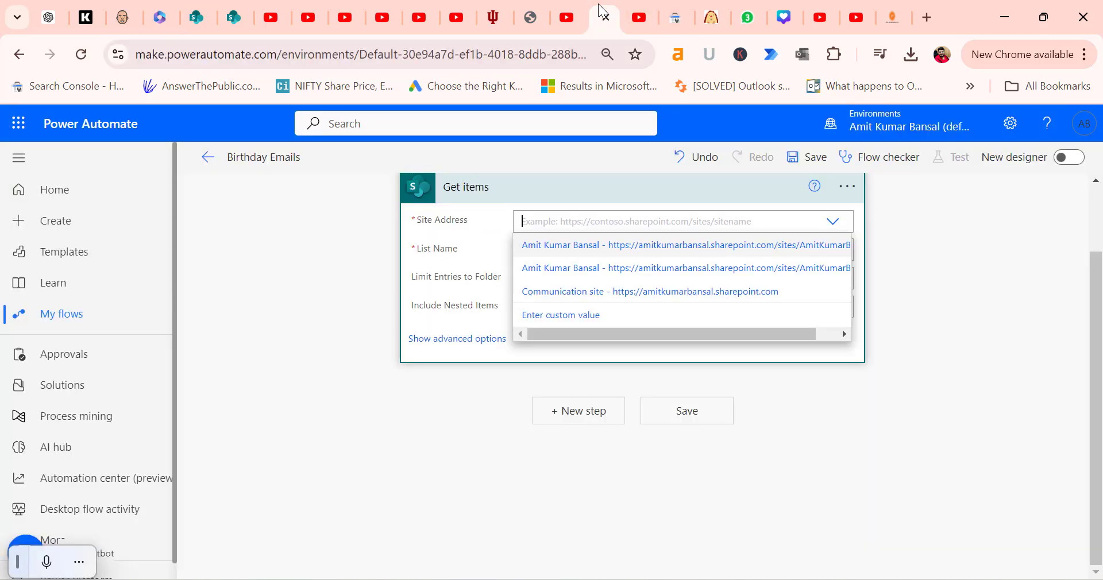
key("ctrl+v")
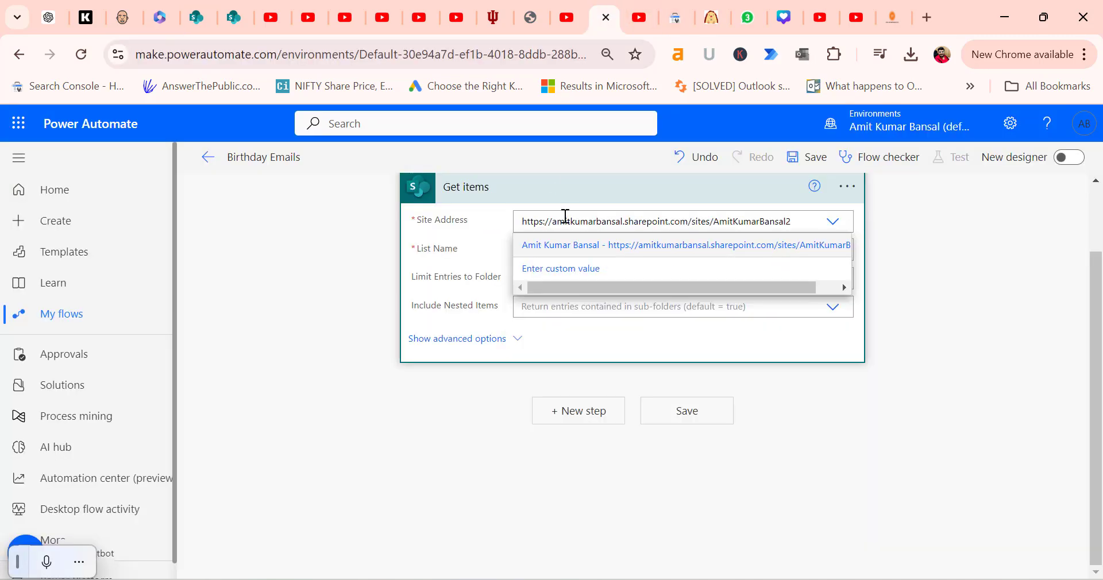
left_click(632, 245)
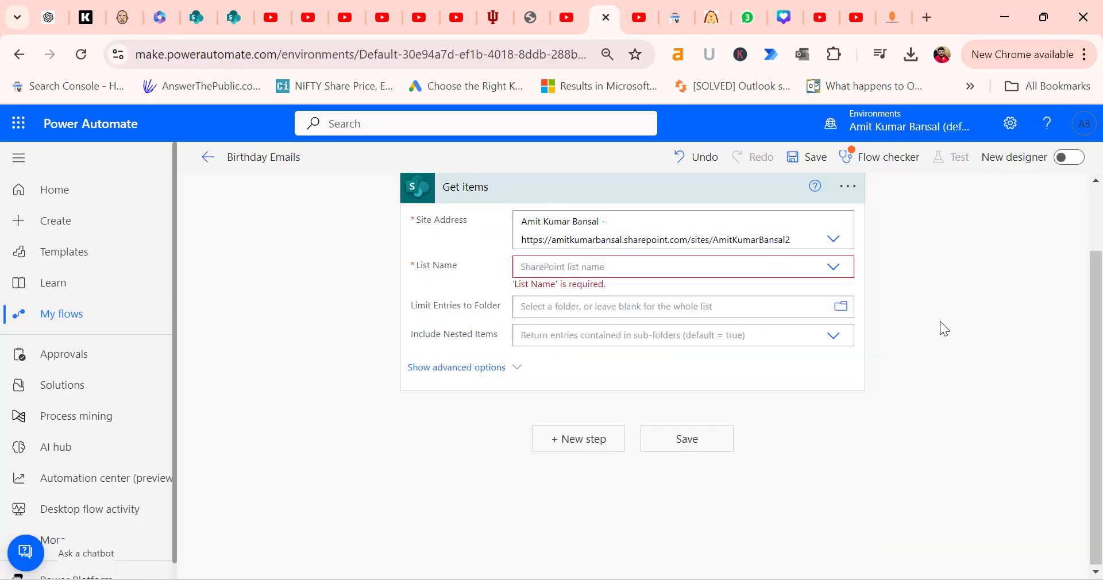
left_click(832, 239)
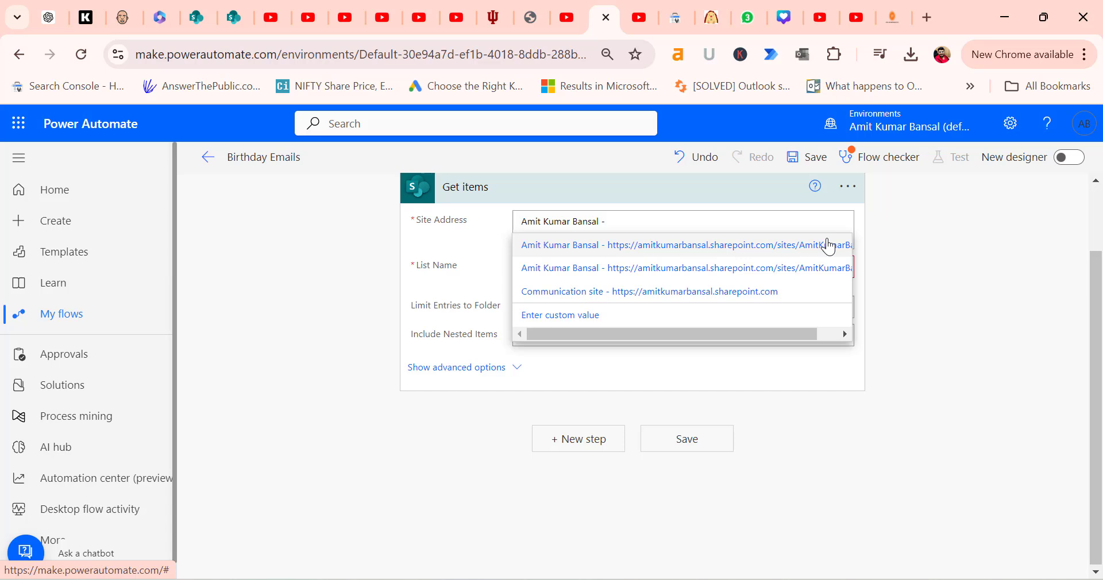
left_click(829, 245)
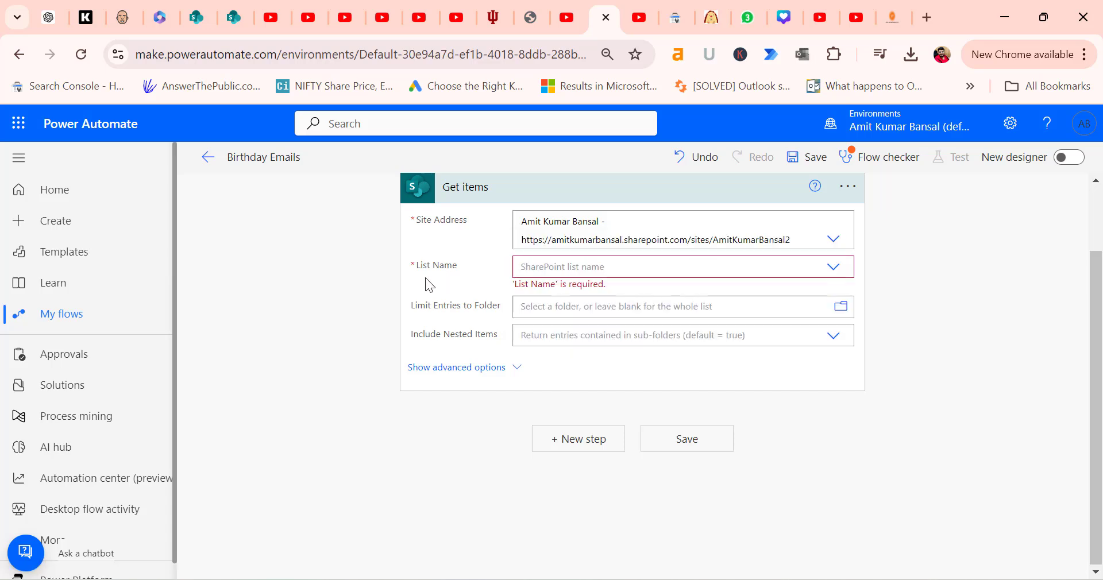
Set the Get items List Name to Birthday Sheet and show the action's advanced options.
left_click(833, 267)
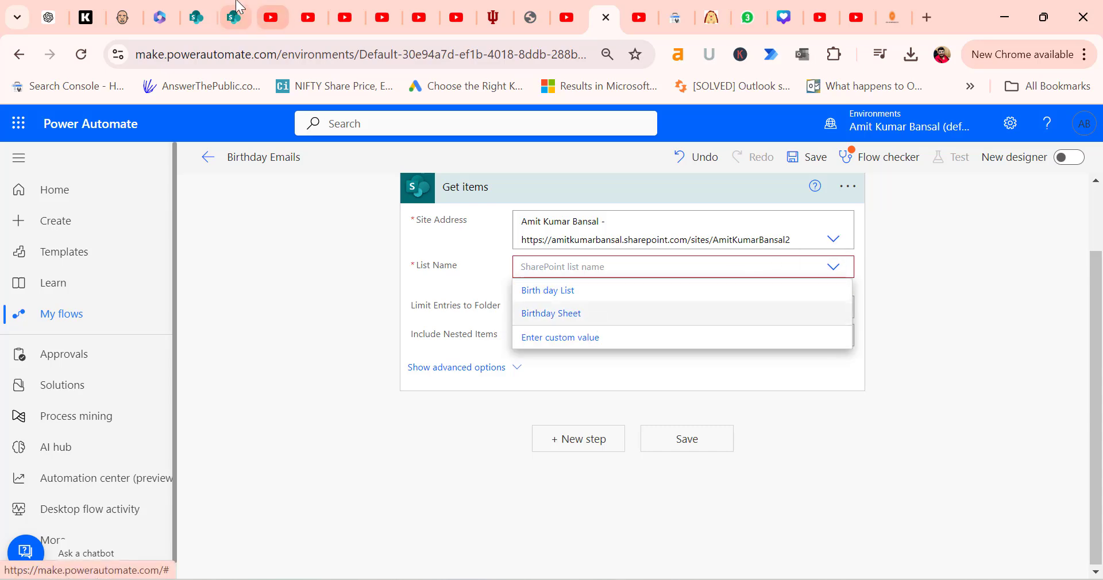
left_click(197, 17)
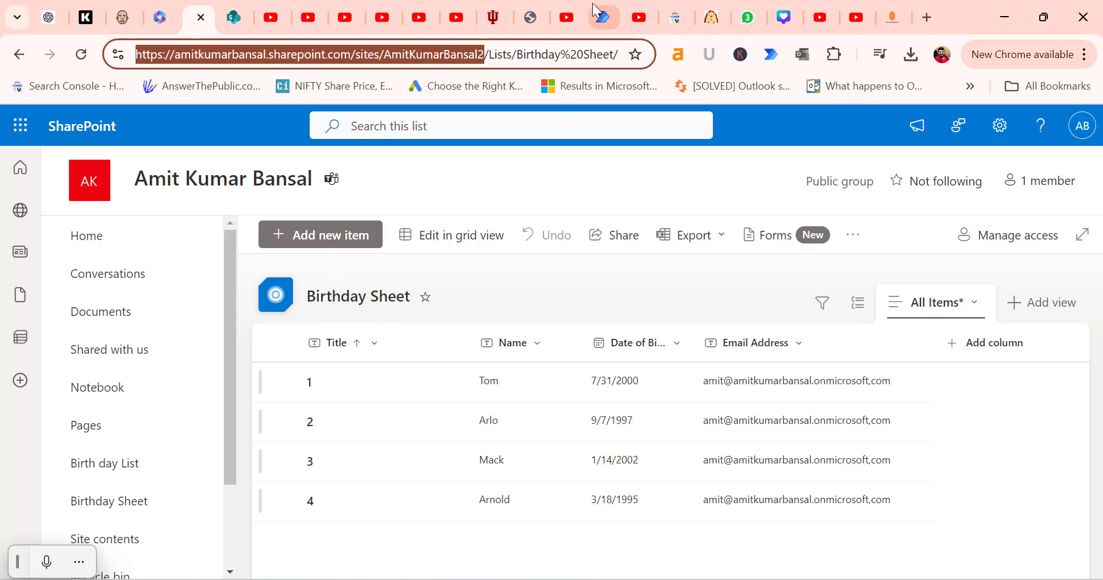
left_click(600, 22)
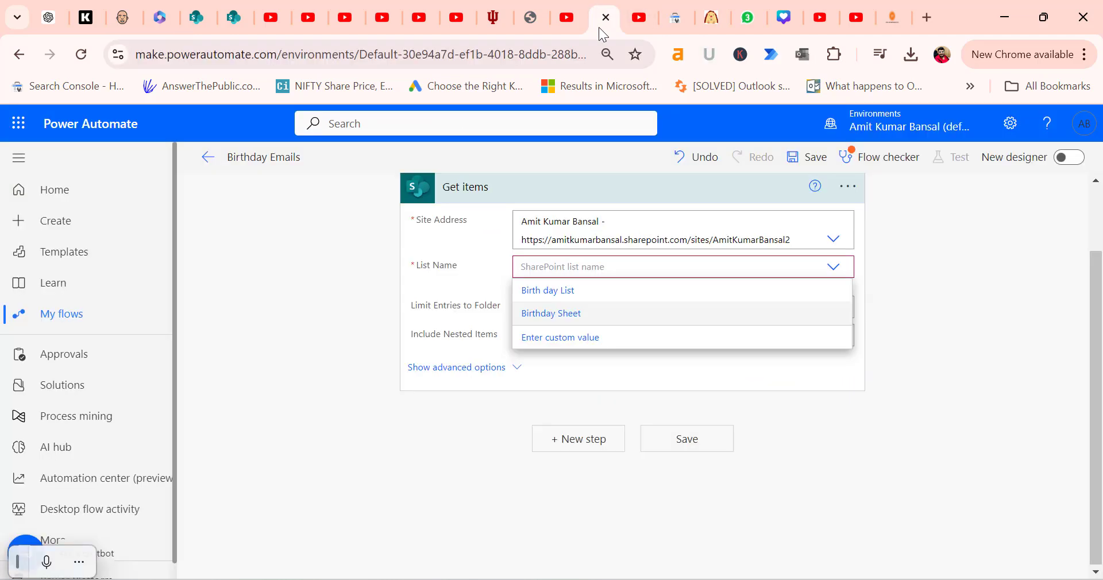
left_click(566, 321)
left_click(506, 361)
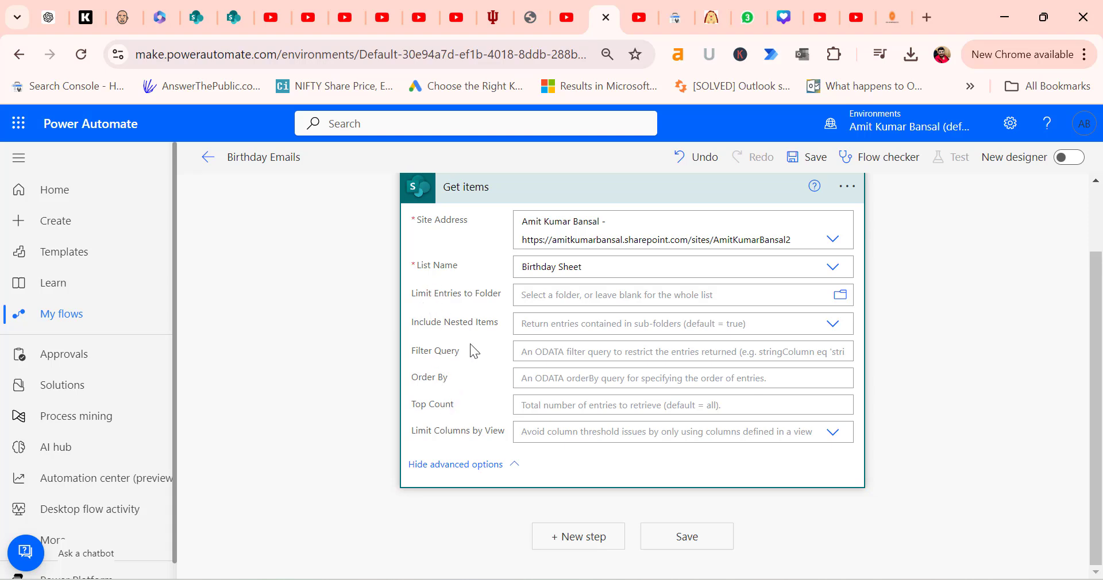
Add a Data Operation Compose action after Get items.
left_click(578, 540)
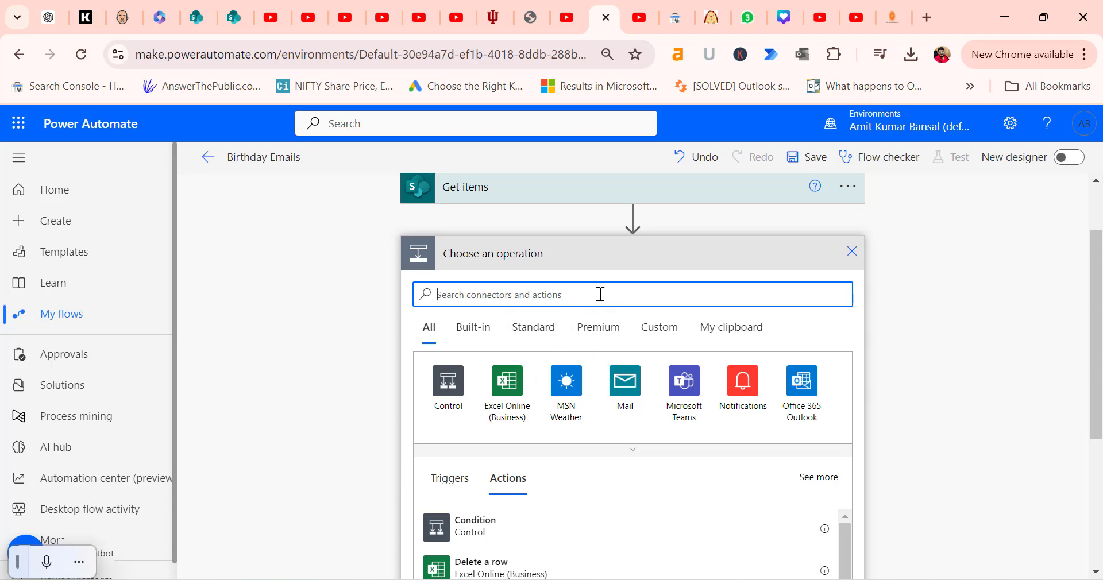
type("compose")
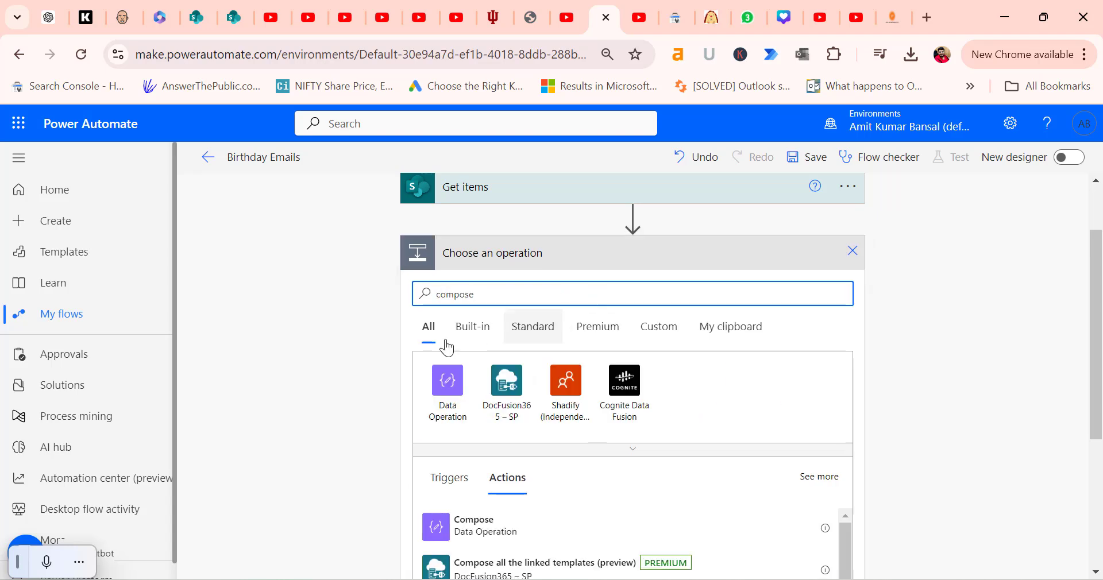
scroll(282, 444, "down", 2)
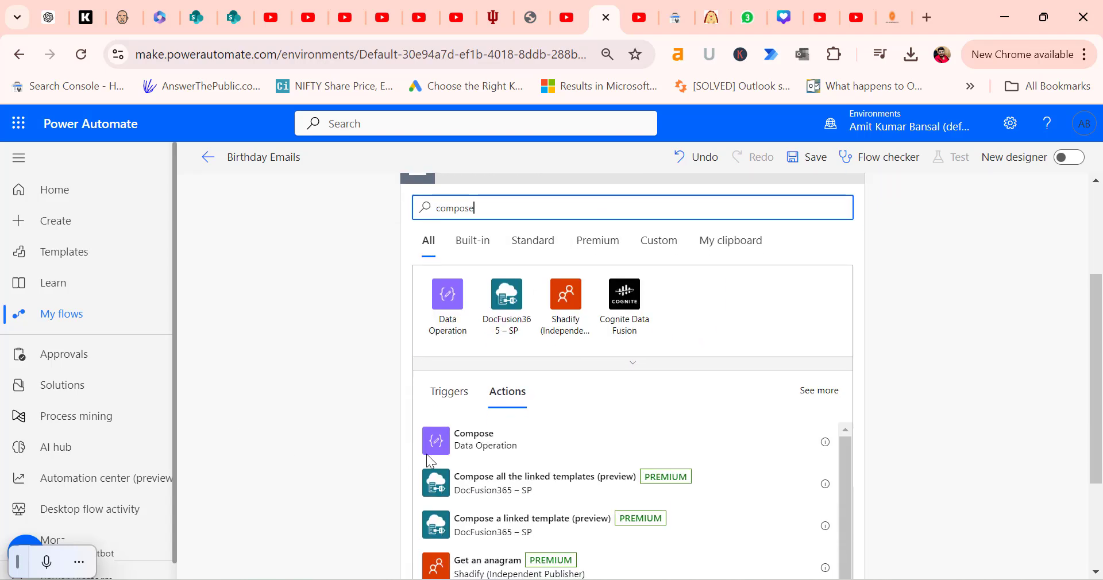
left_click(517, 451)
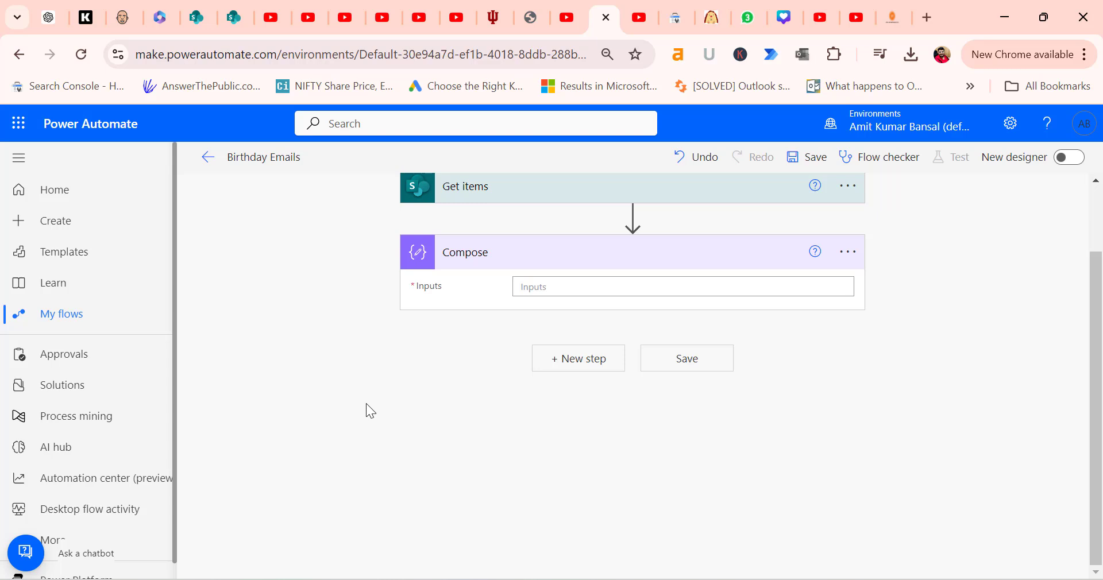
Set the Compose action's Inputs to the Date of Birth dynamic content from Get items.
left_click(557, 287)
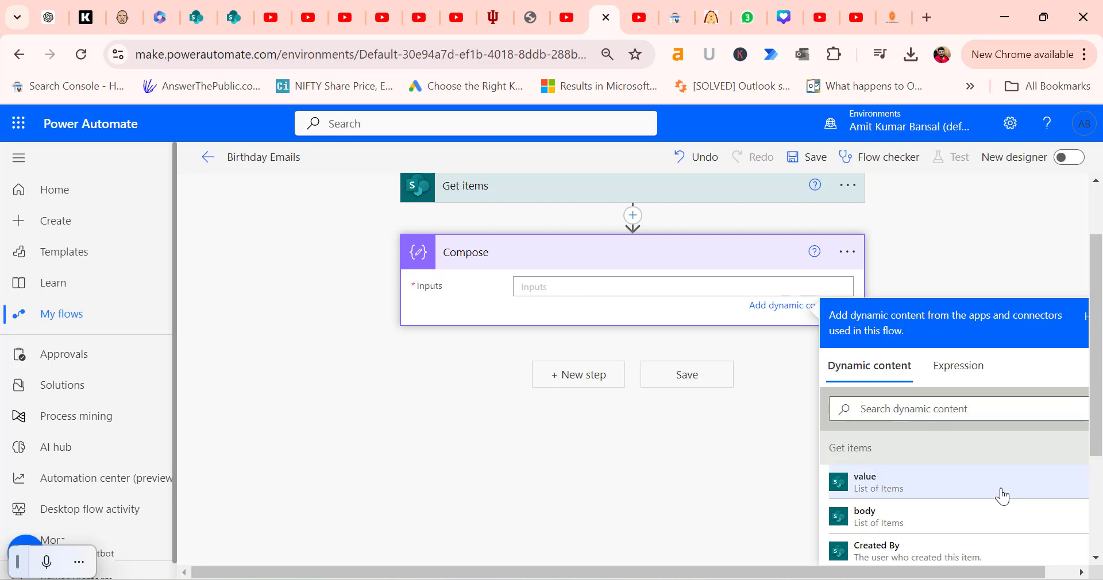
scroll(1001, 495, "down", 3)
scroll(1002, 495, "down", 2)
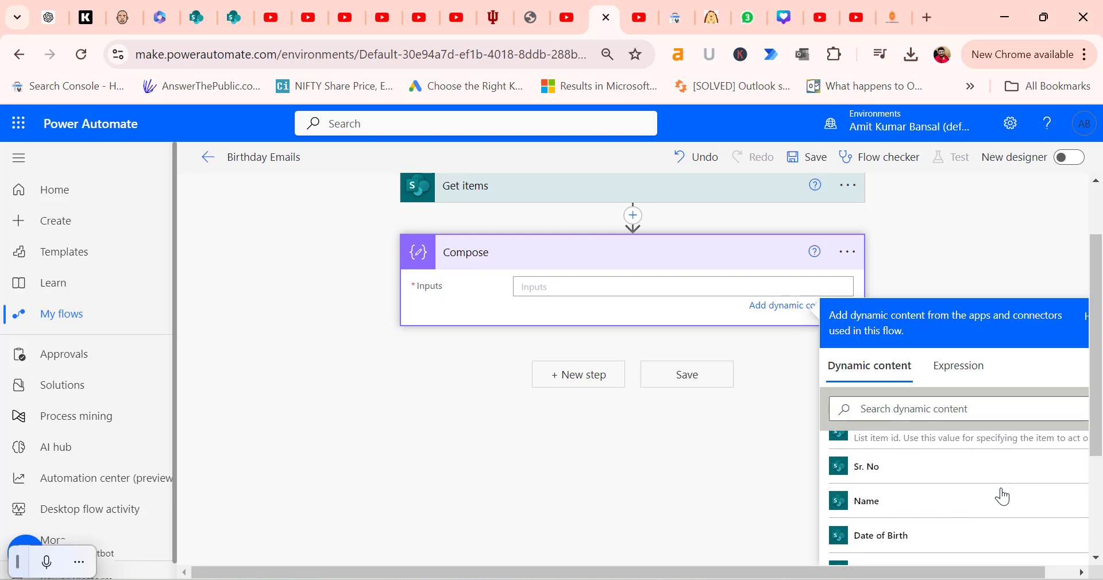
left_click(926, 539)
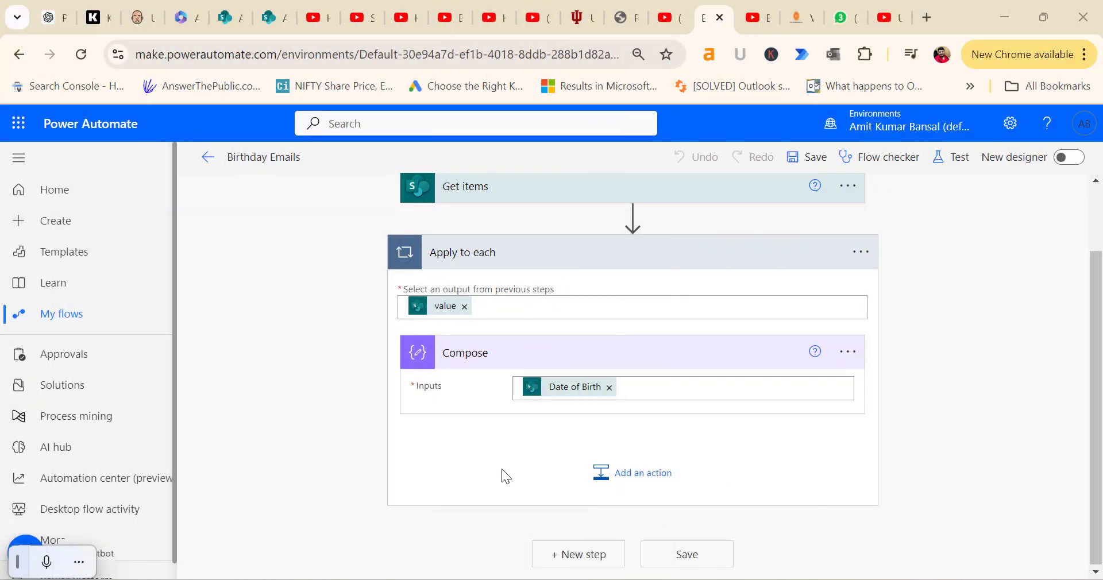
Add a second Data Operation Compose action after Compose inside the Apply to each loop.
left_click(636, 485)
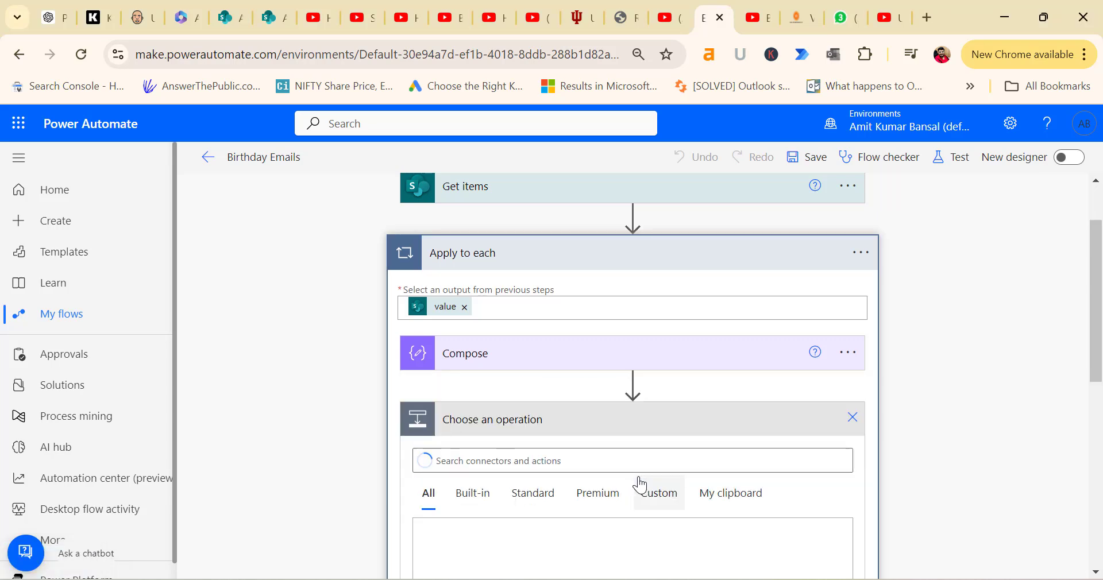
left_click(563, 461)
type("compose")
scroll(490, 525, "down", 3)
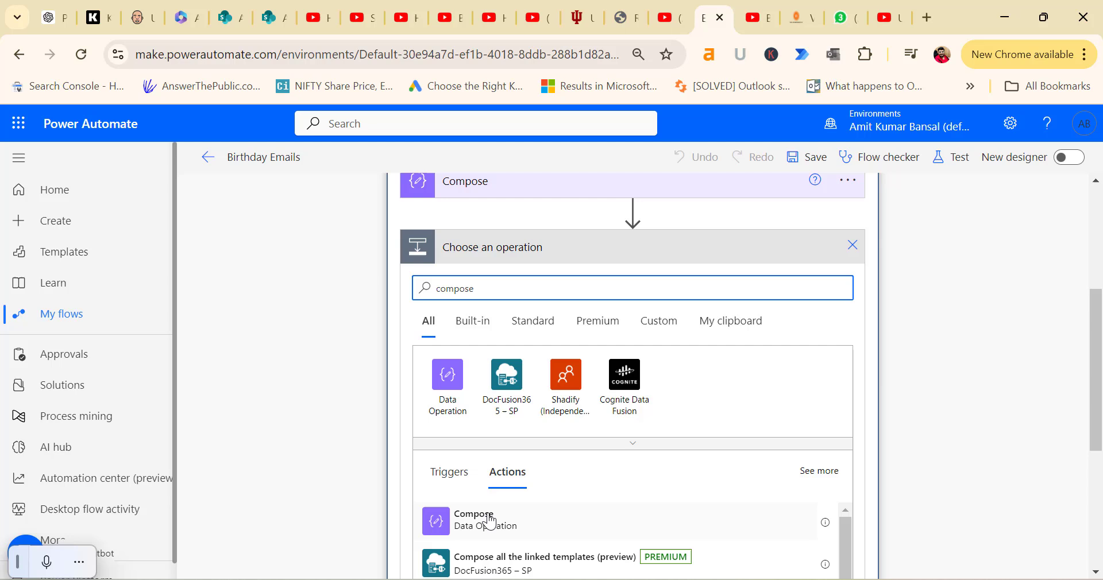
left_click(474, 519)
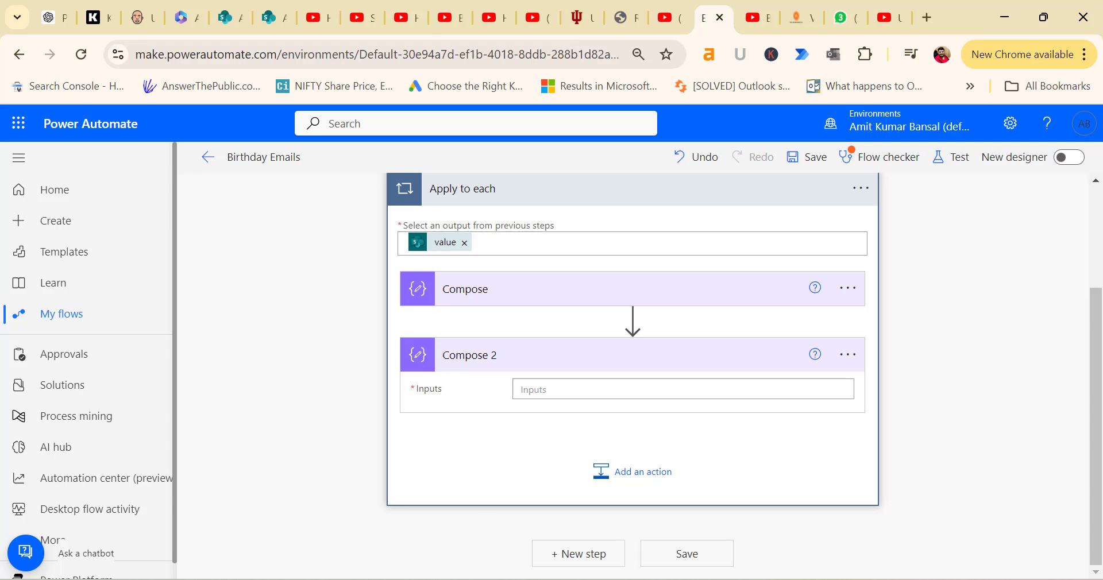
Switch to Notepad and copy the expression formatdatetime(outputs('Compose'),'MM-dd').
key("alt+Tab")
left_click(654, 212)
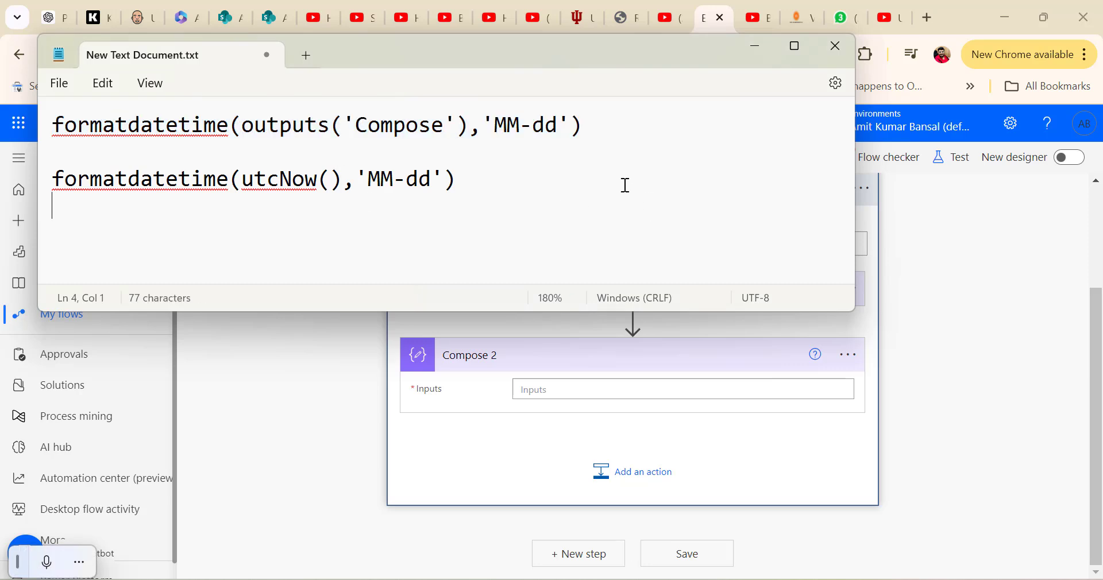
left_click_drag(611, 132, 54, 136)
key("ctrl+c")
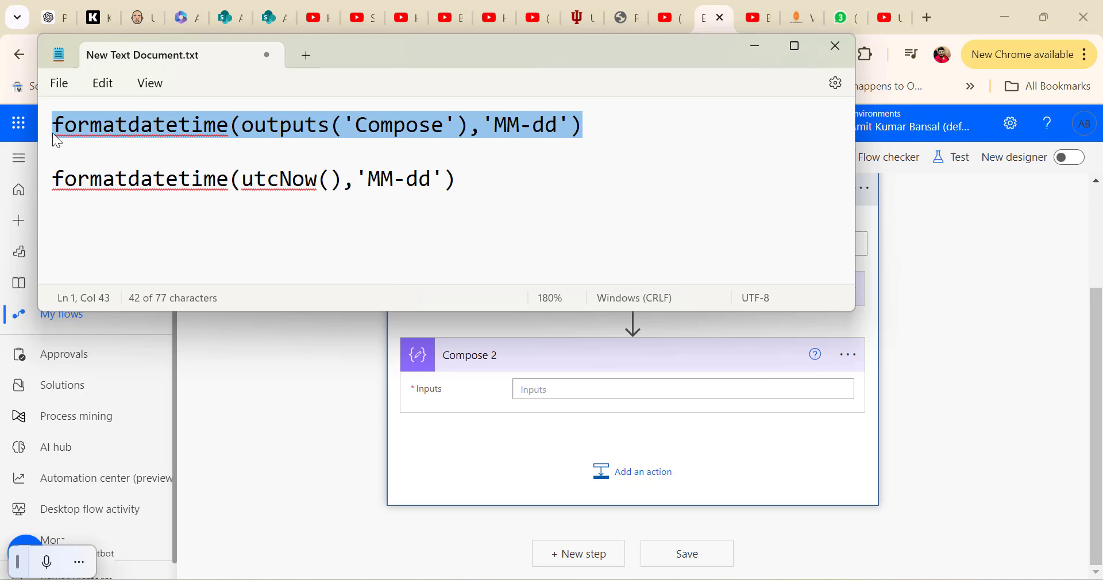
Return to Power Automate and set the Compose 2 Inputs to the expression formatdatetime(outputs('Compose'),'MM-dd').
key("alt+Tab")
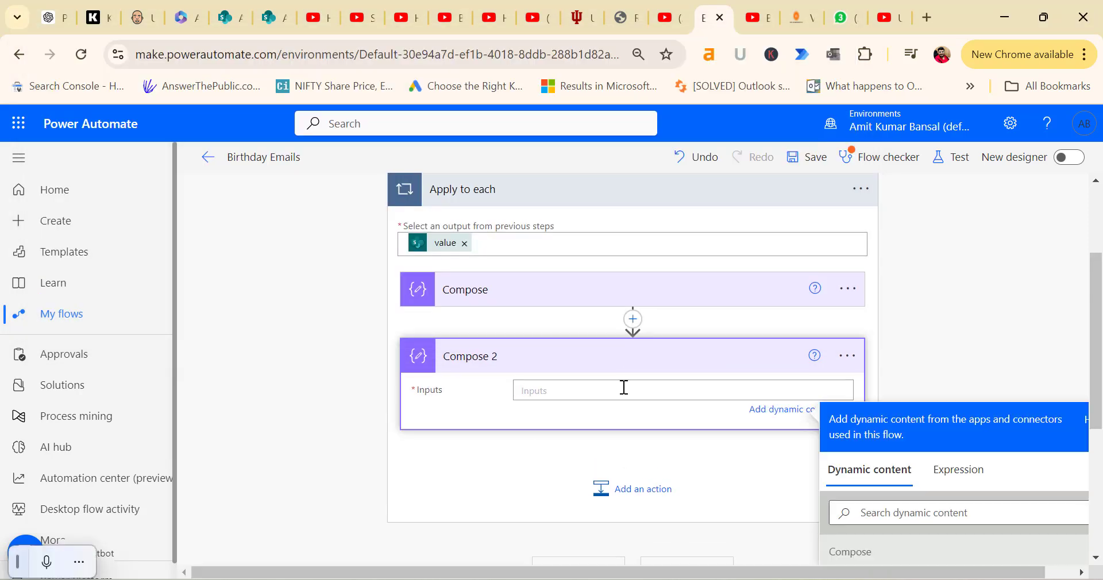
left_click(624, 390)
left_click(960, 474)
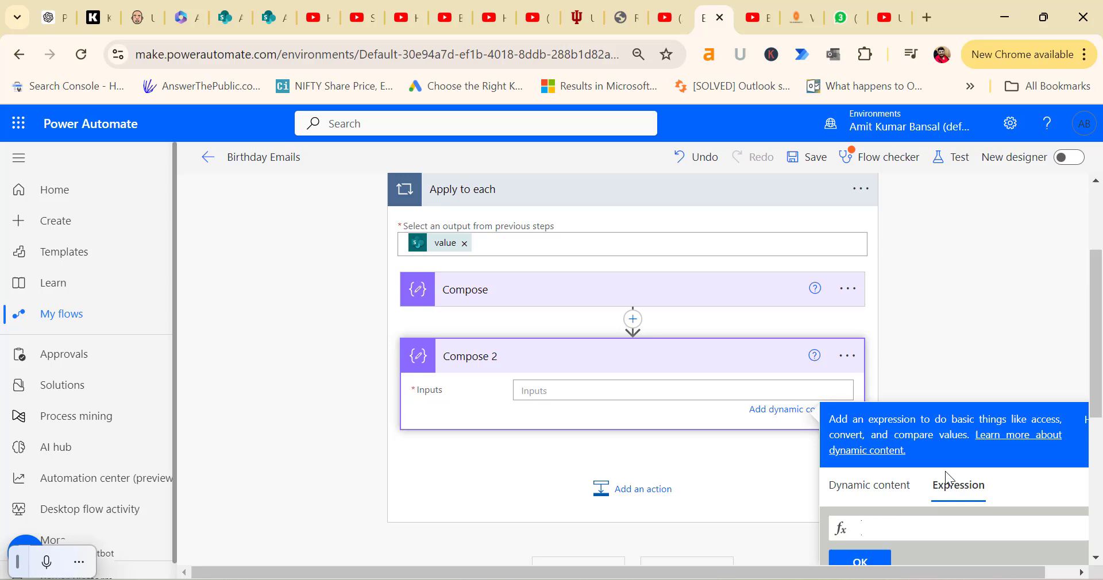
key("ctrl+v")
scroll(1004, 485, "down", 3)
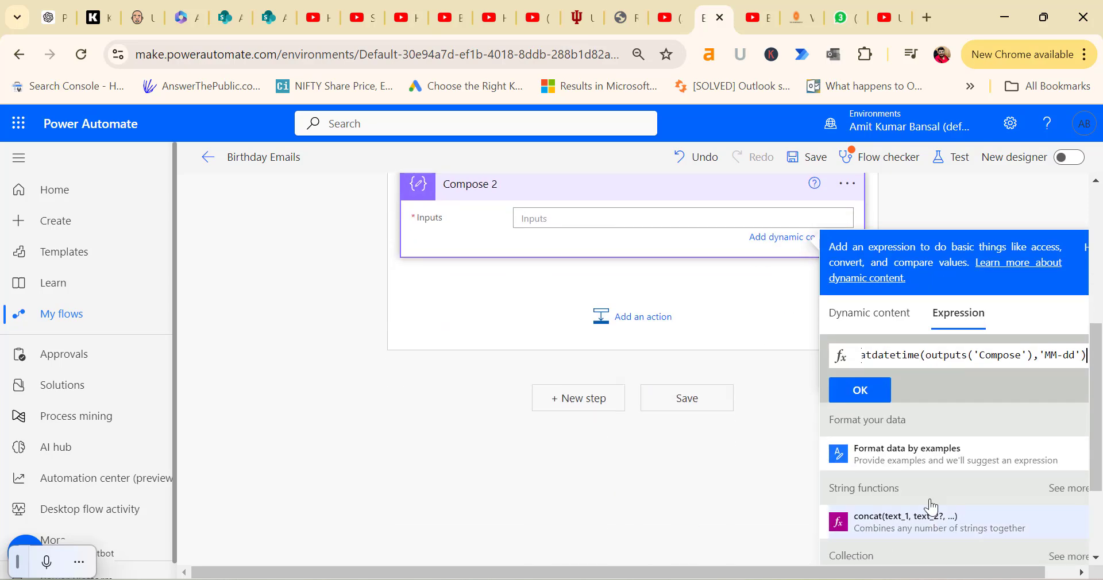
left_click(856, 389)
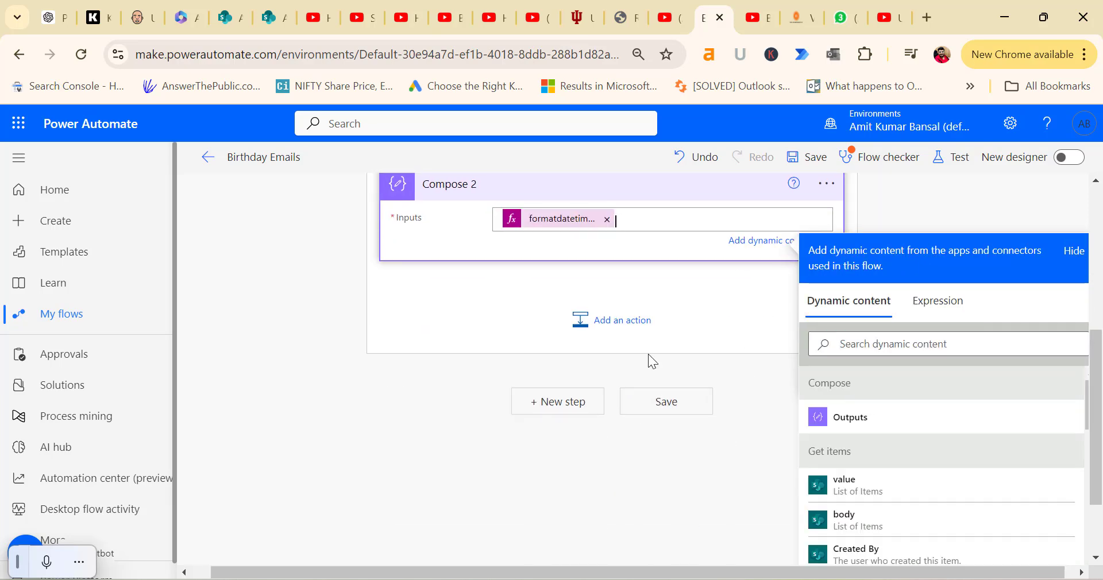
left_click(272, 294)
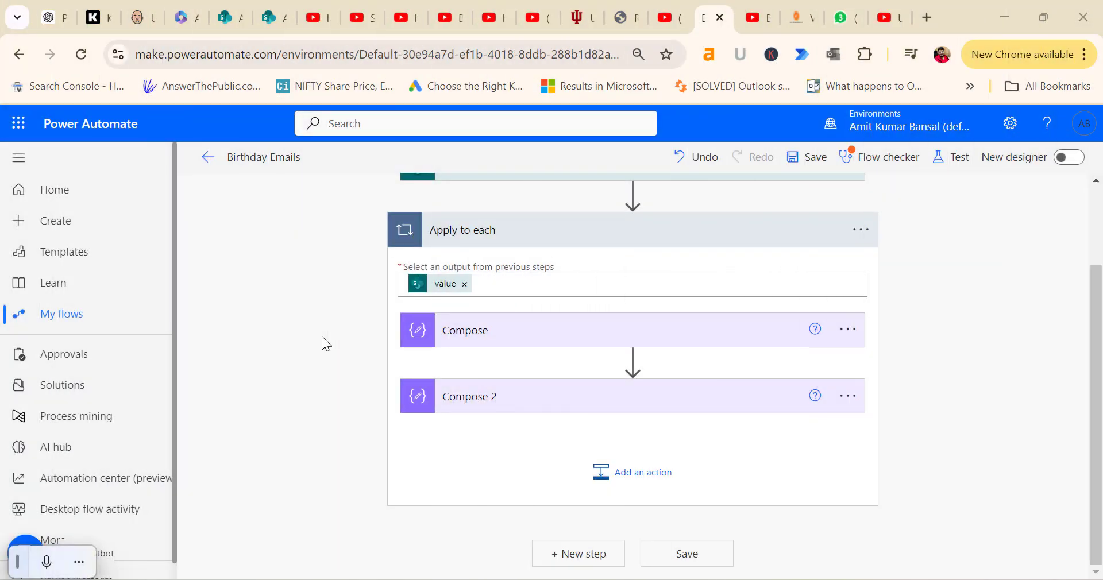
Add a Control Condition action after Compose 2 inside the Apply to each loop.
left_click(623, 483)
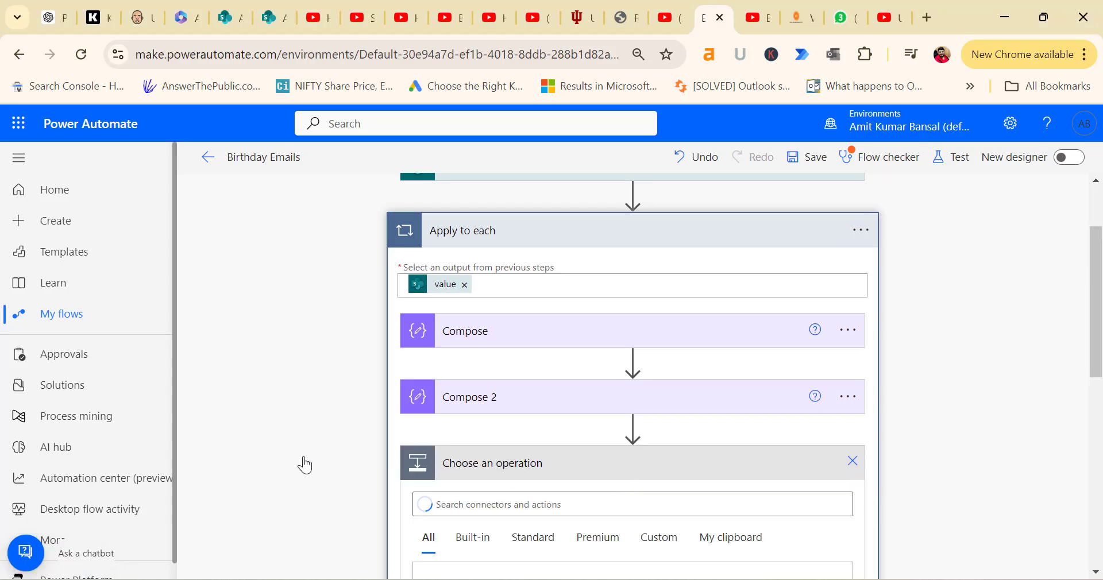
type("condition")
scroll(390, 494, "down", 3)
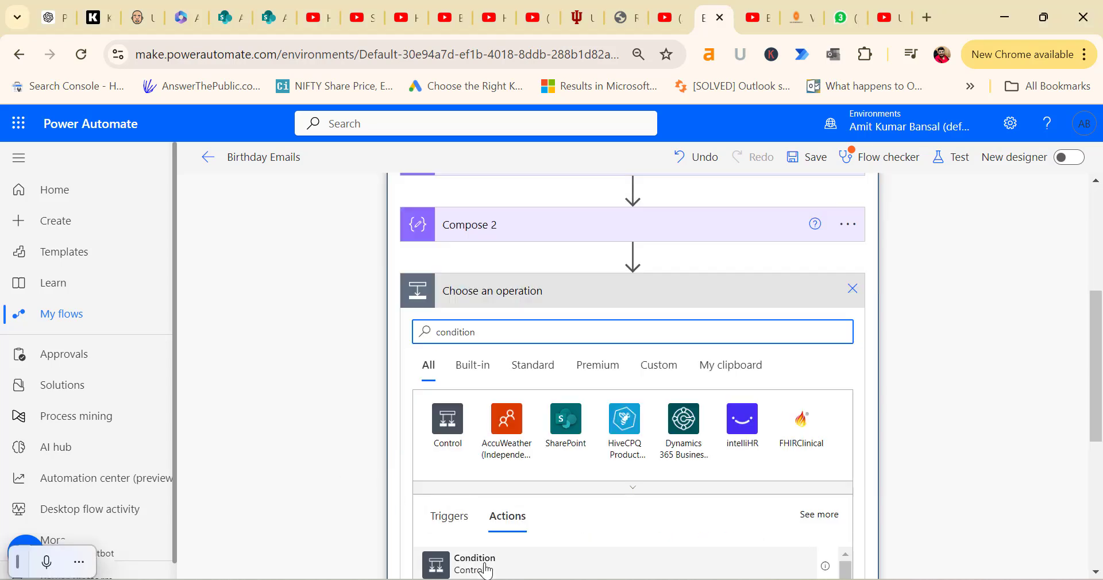
left_click(459, 567)
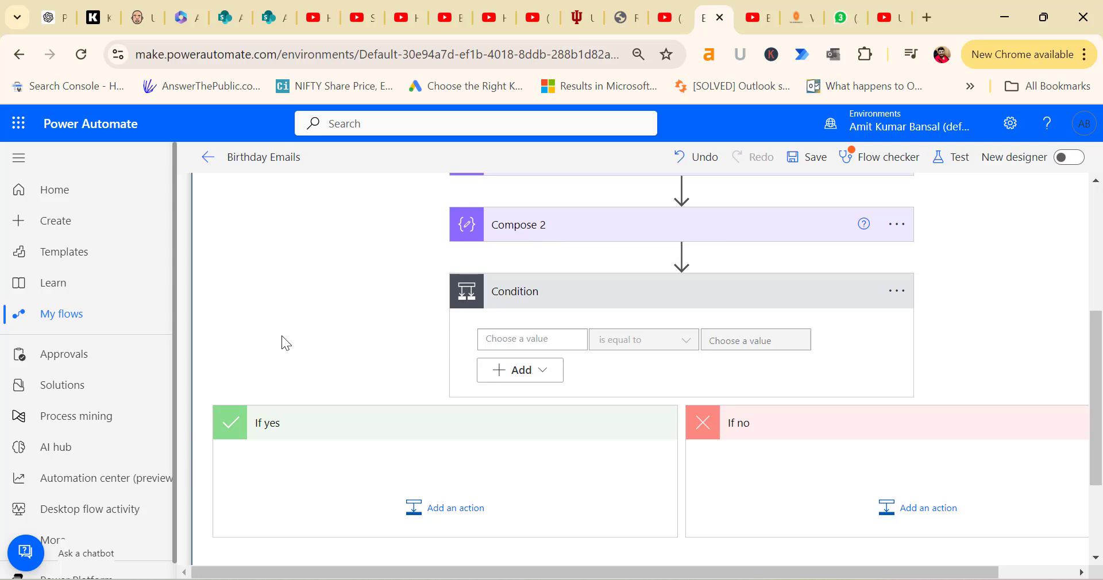
Set the Condition's first value to the Outputs of Compose 2, keeping the operator is equal to.
left_click(527, 339)
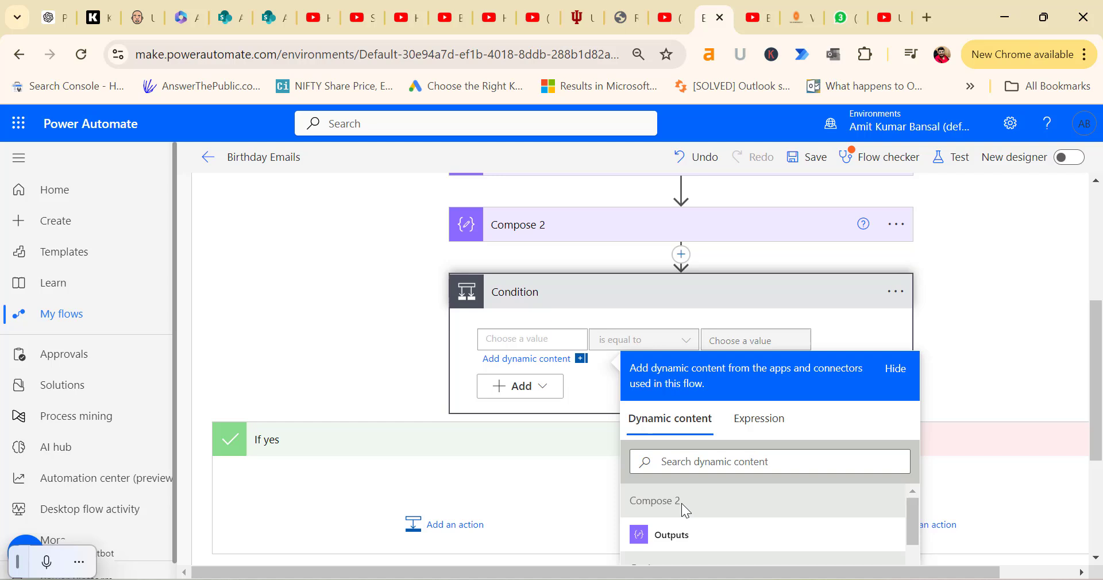
left_click(672, 537)
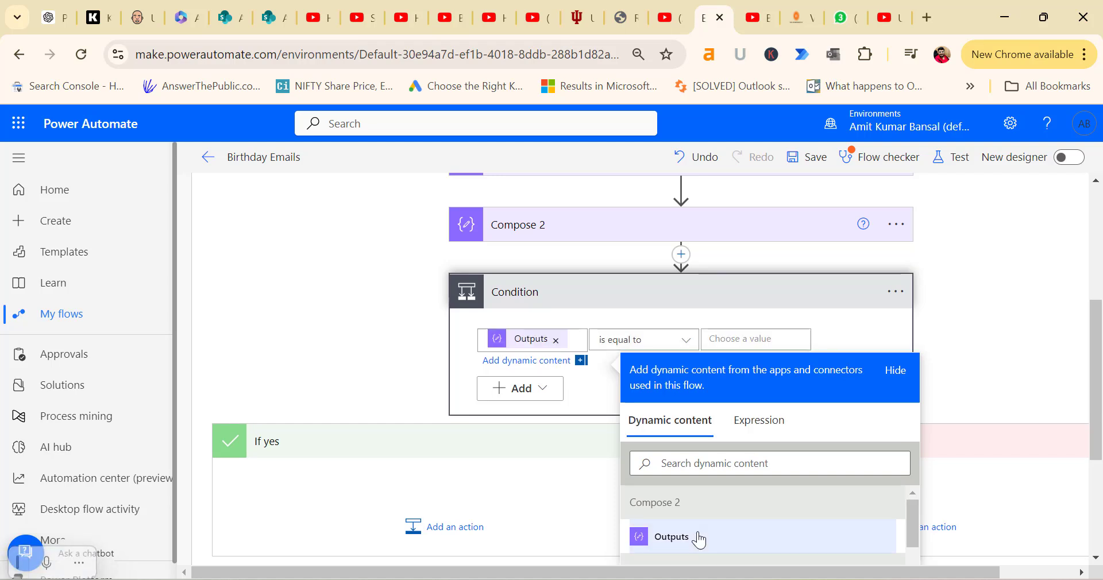
left_click(362, 315)
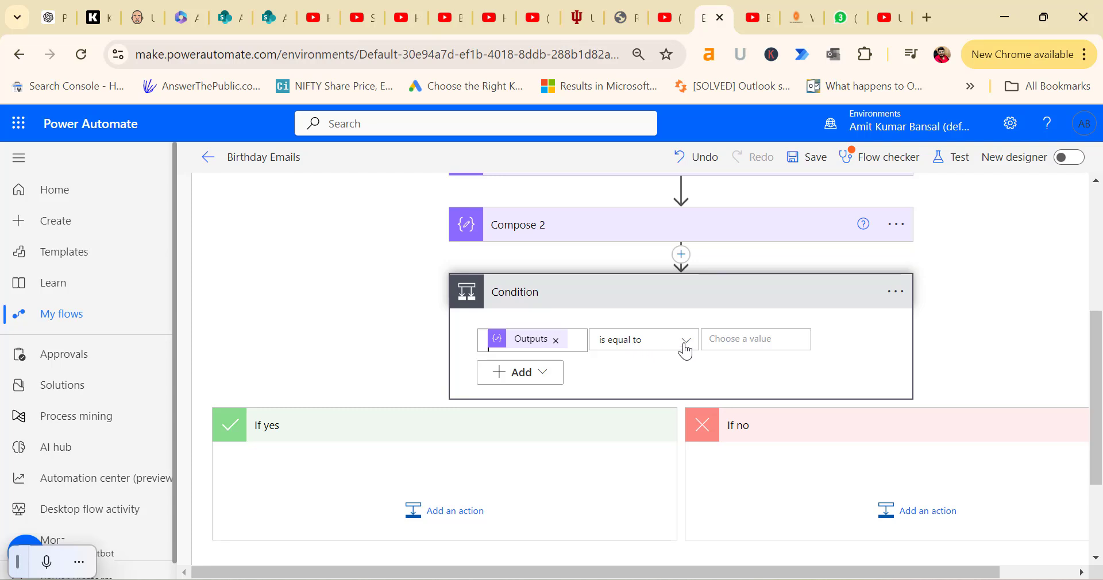
Set the Condition's comparison value to the expression formatdatetime(utcNow(),'MM-dd'), copied from the Notepad file.
scroll(685, 351, "down", 2)
left_click(731, 253)
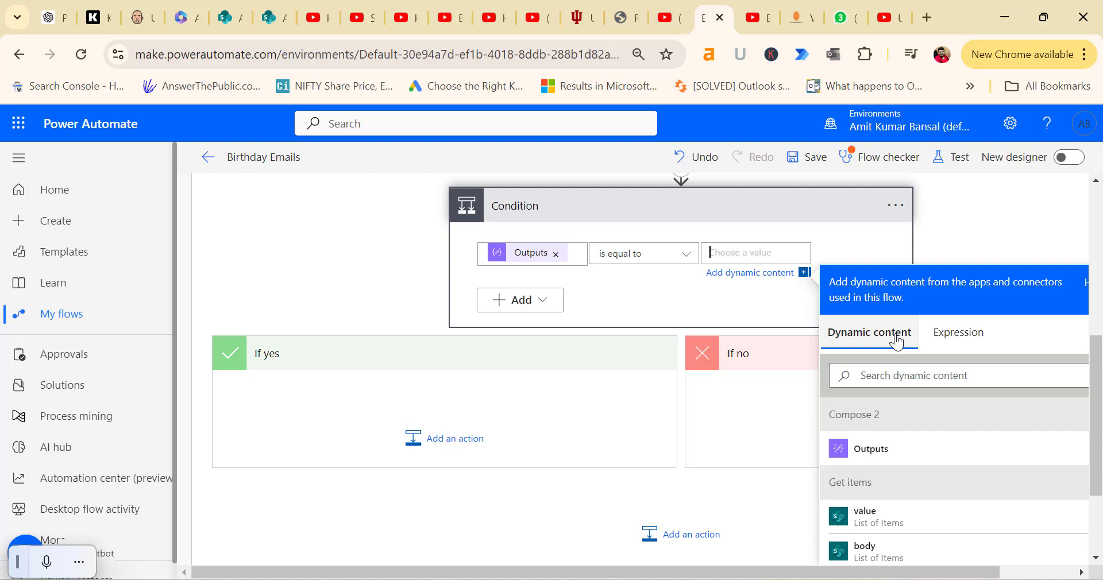
left_click(975, 348)
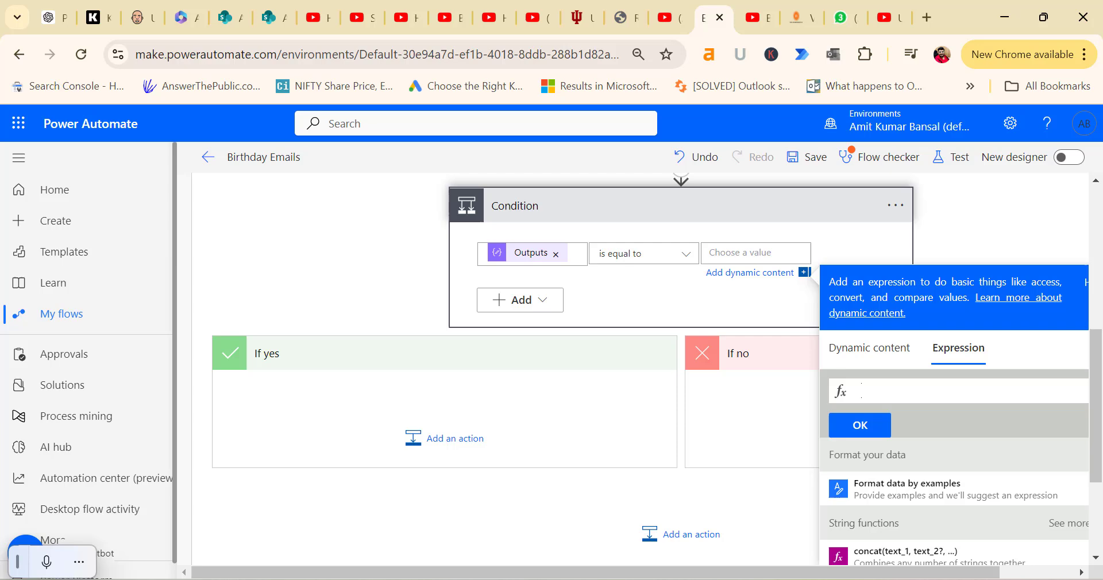
left_click(690, 539)
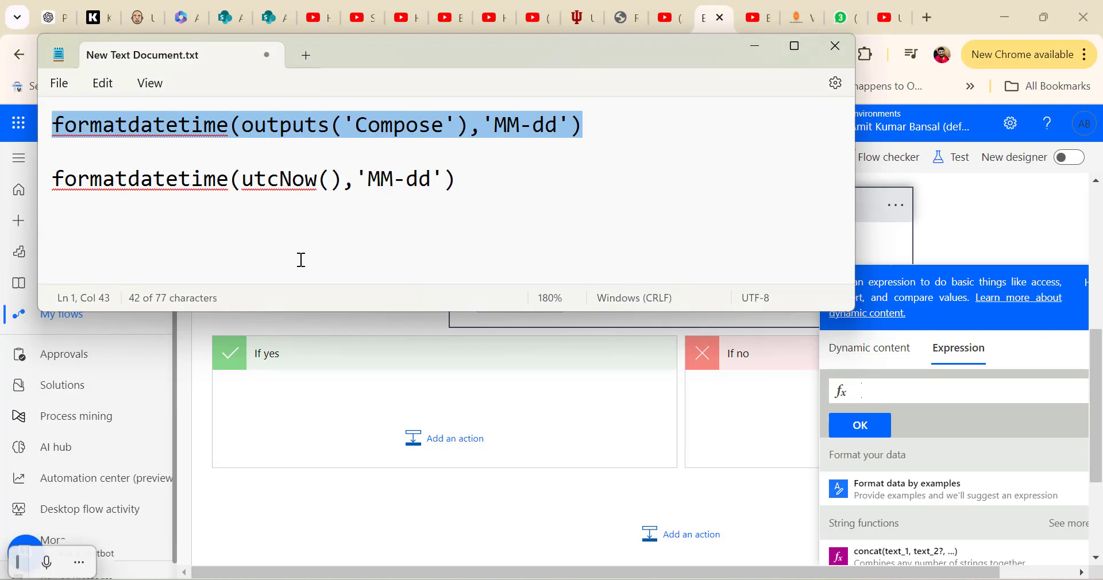
left_click_drag(458, 179, 59, 180)
key("ctrl+c")
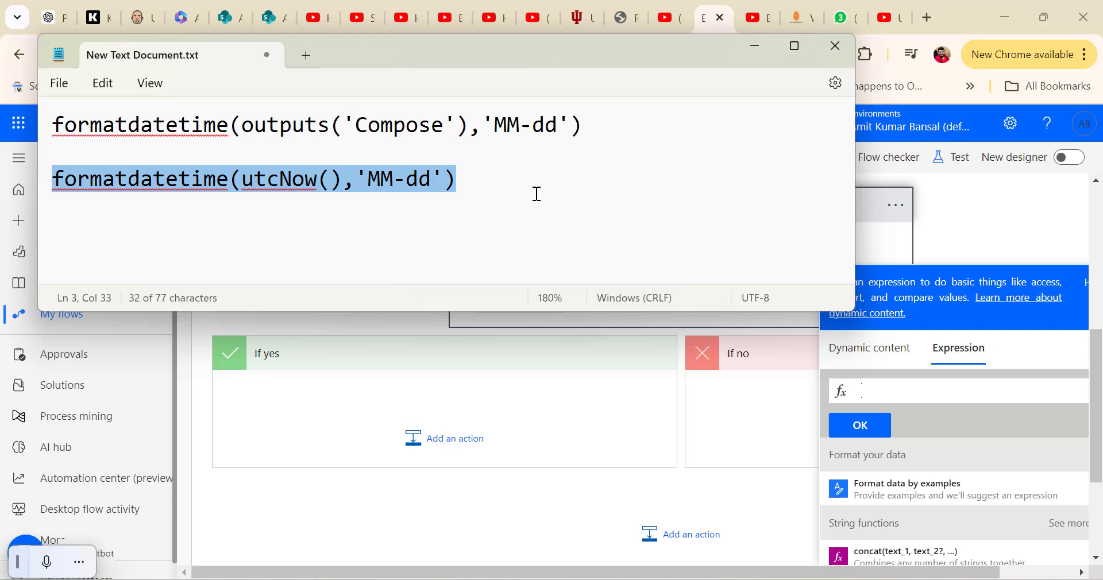
left_click(973, 393)
key("ctrl+v")
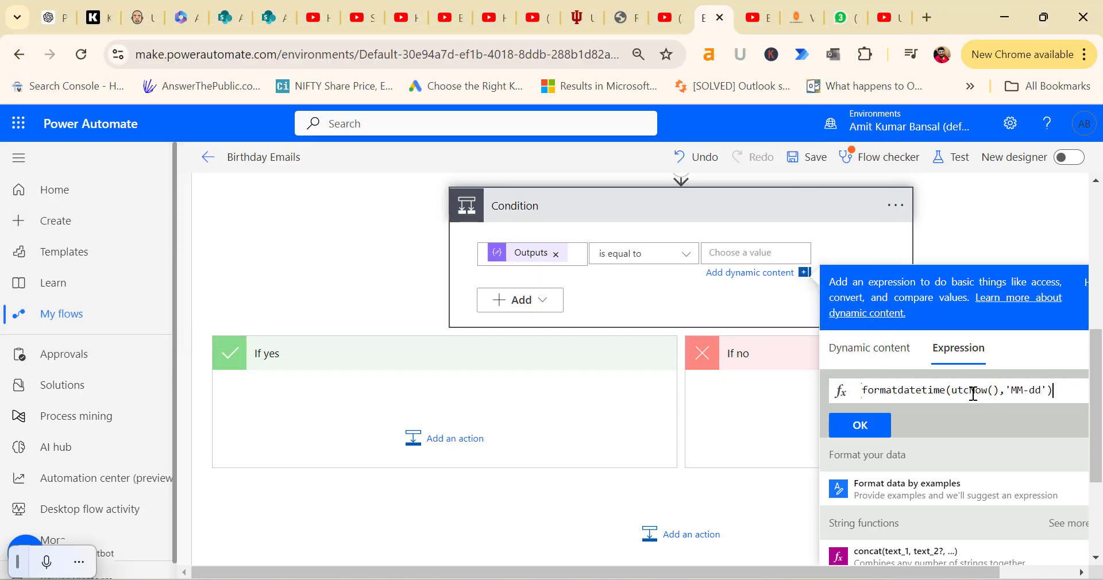
left_click(860, 428)
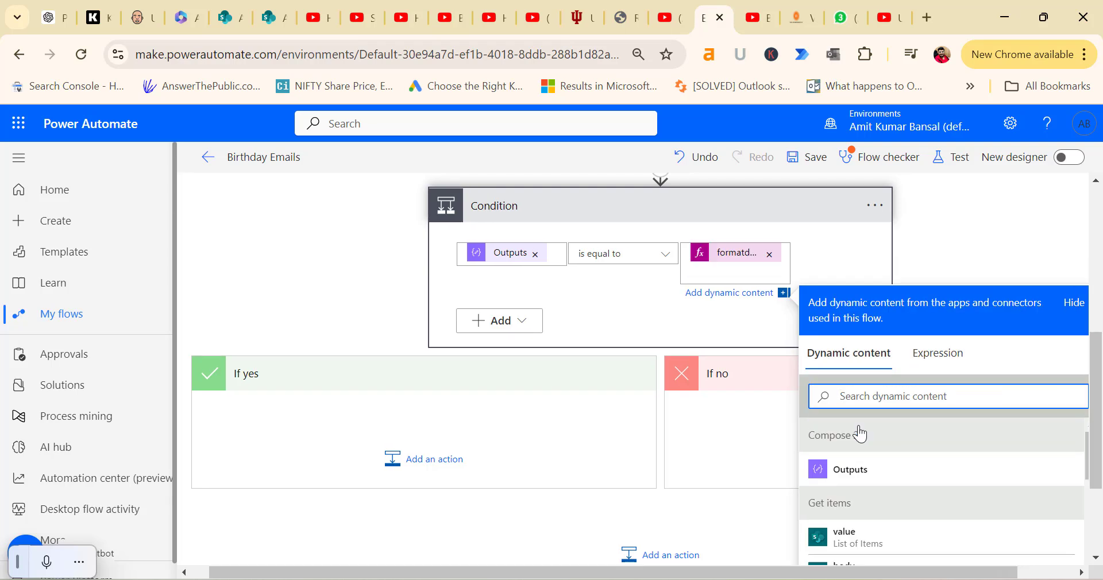
left_click(631, 316)
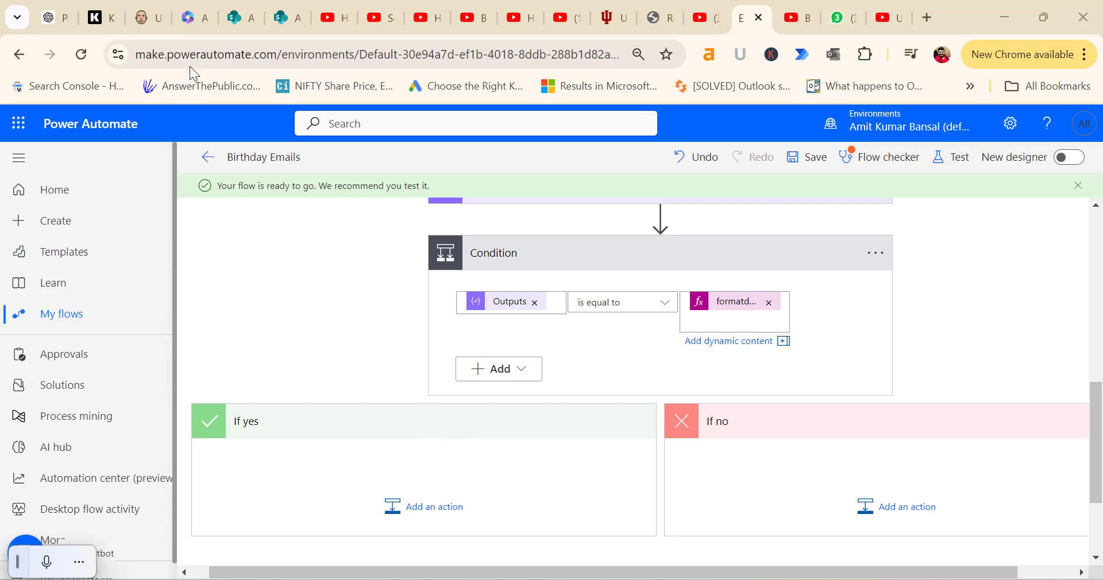
left_click(240, 17)
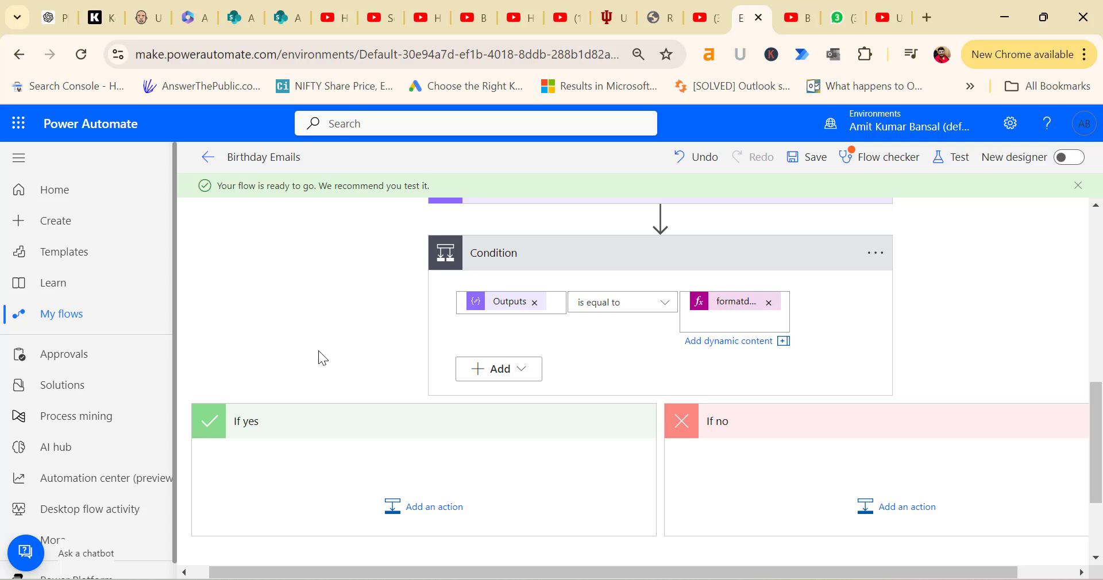
Add the Office 365 Outlook action Send an email (V2) to the If yes branch of the Condition.
scroll(313, 352, "down", 2)
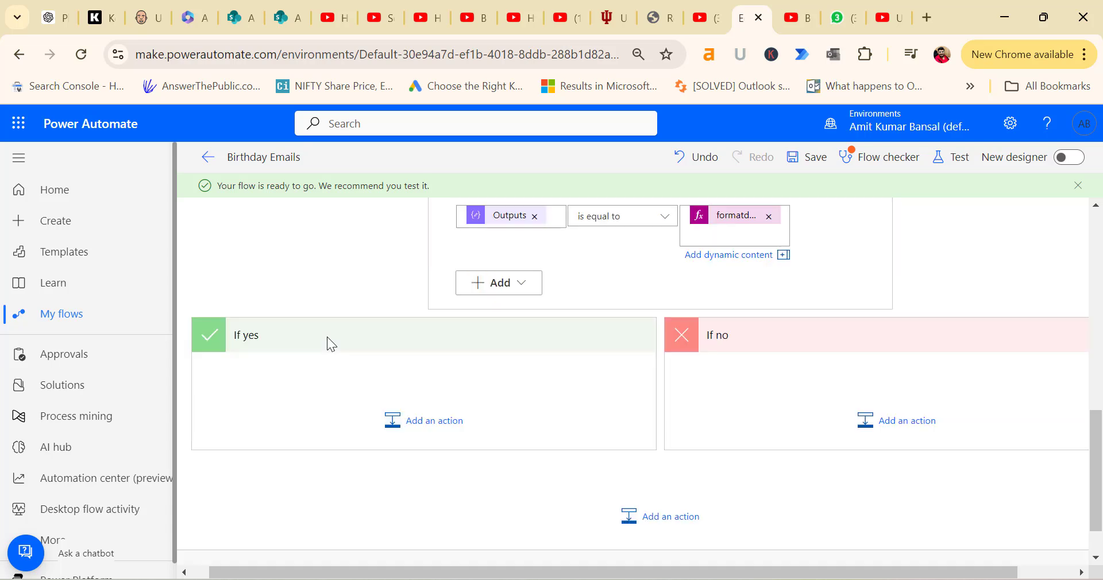
left_click(431, 432)
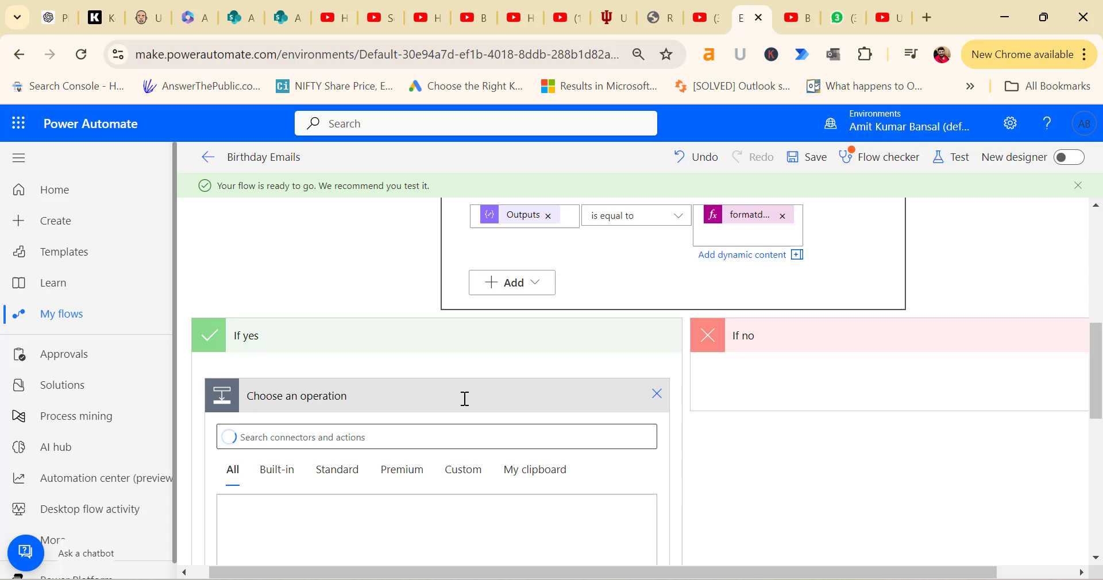
type("send ")
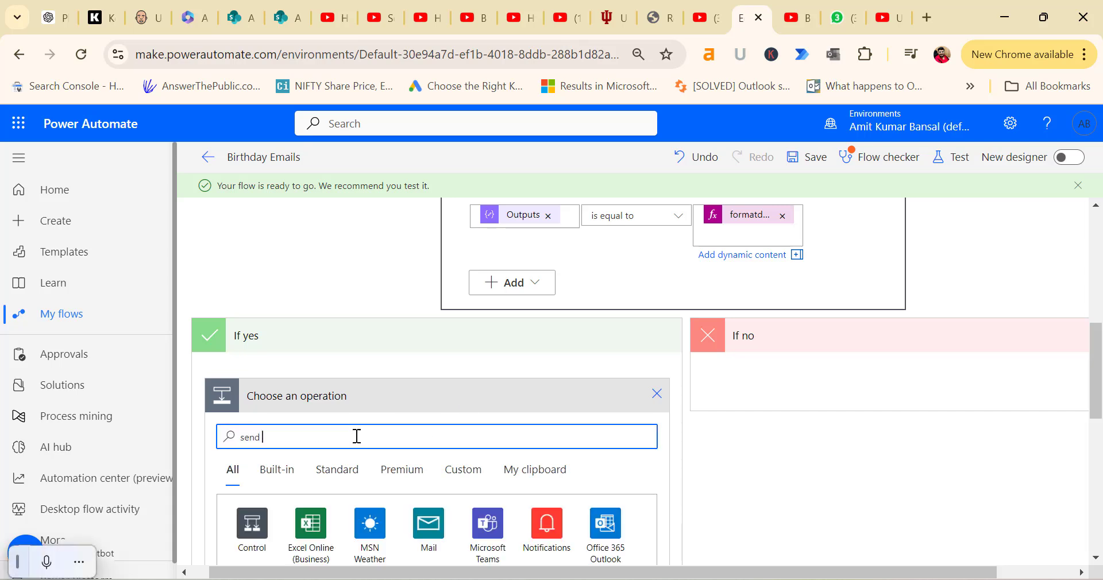
type("an email")
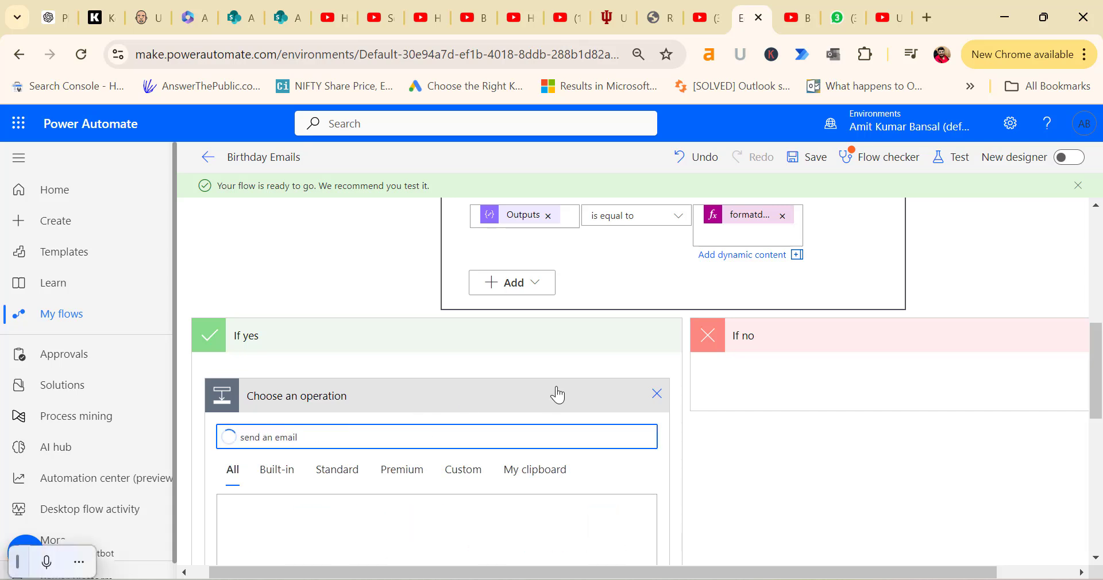
scroll(448, 388, "down", 1)
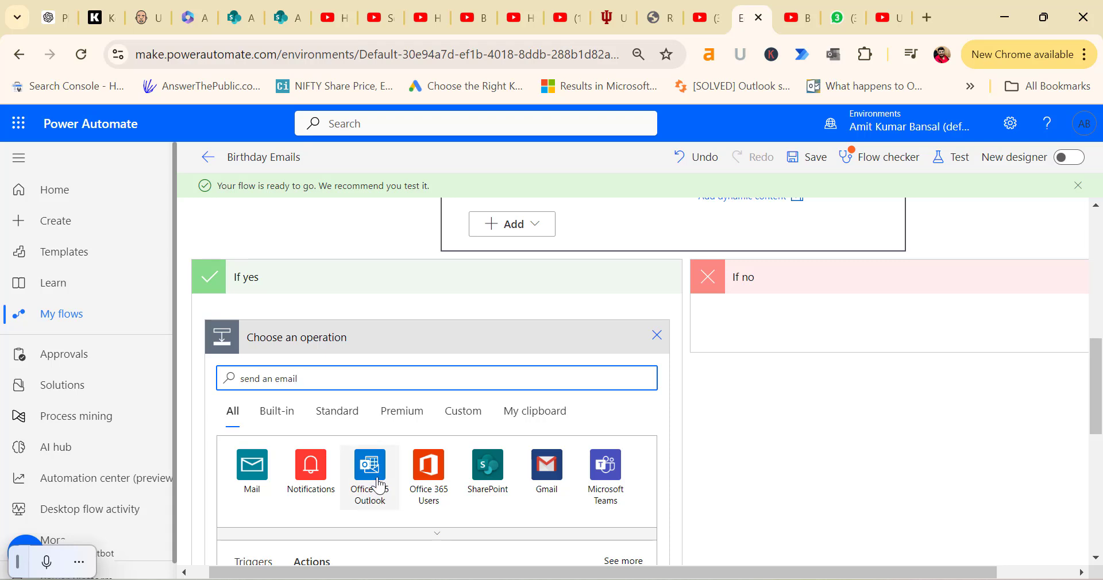
left_click(376, 499)
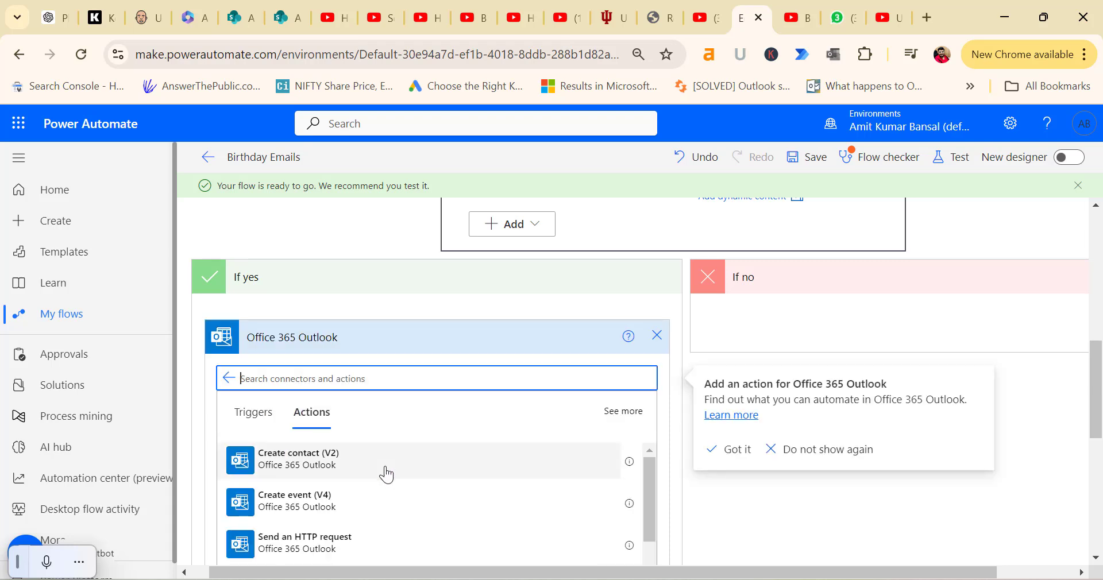
scroll(381, 472, "down", 2)
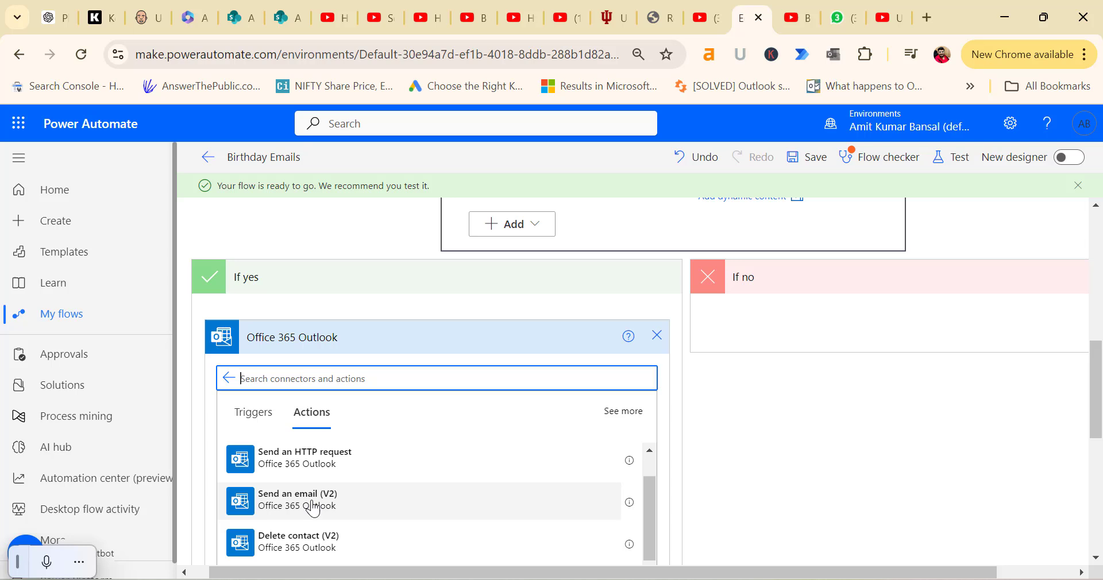
left_click(371, 513)
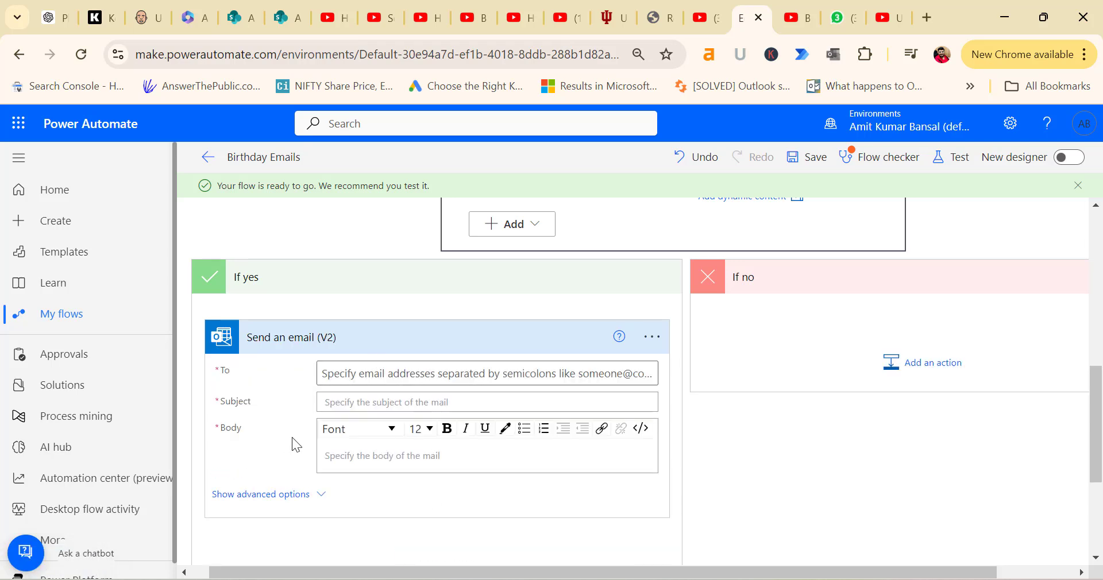
Set the email's To field to the Email Address dynamic content from Get items.
left_click(387, 374)
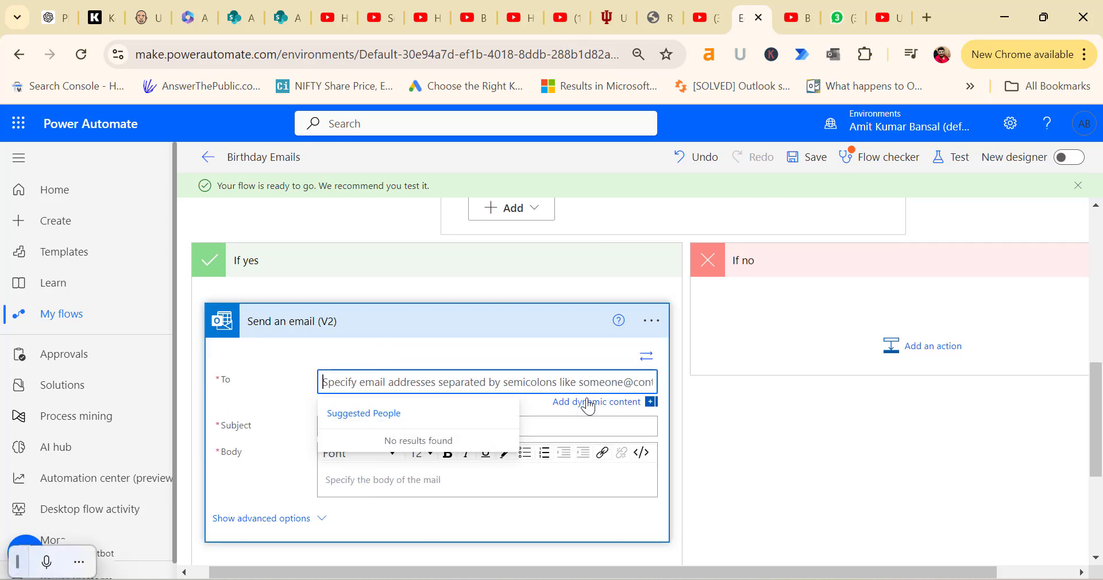
left_click(587, 411)
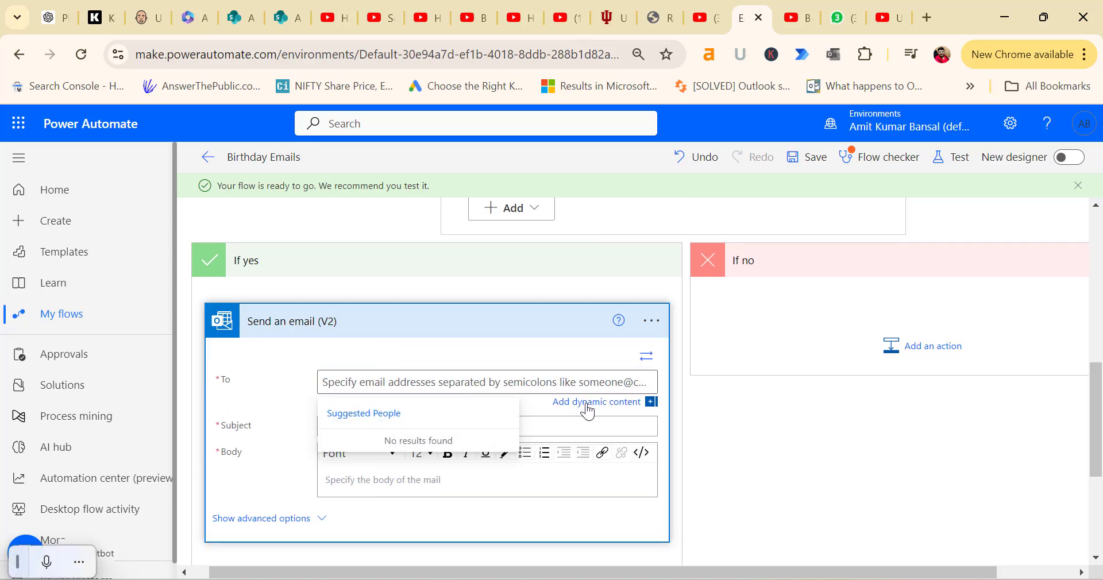
scroll(919, 460, "down", 3)
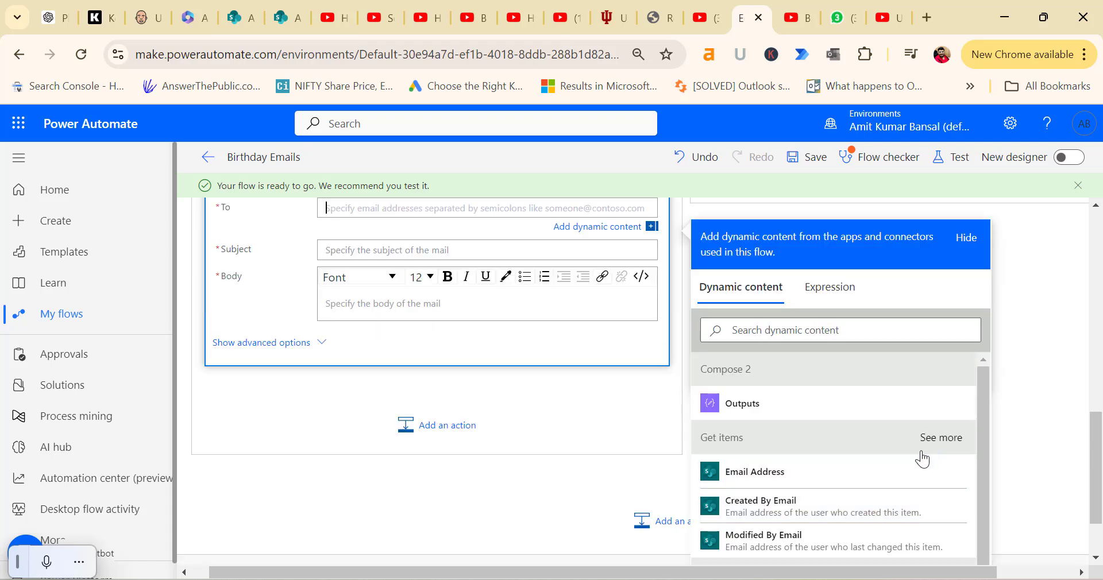
left_click(778, 478)
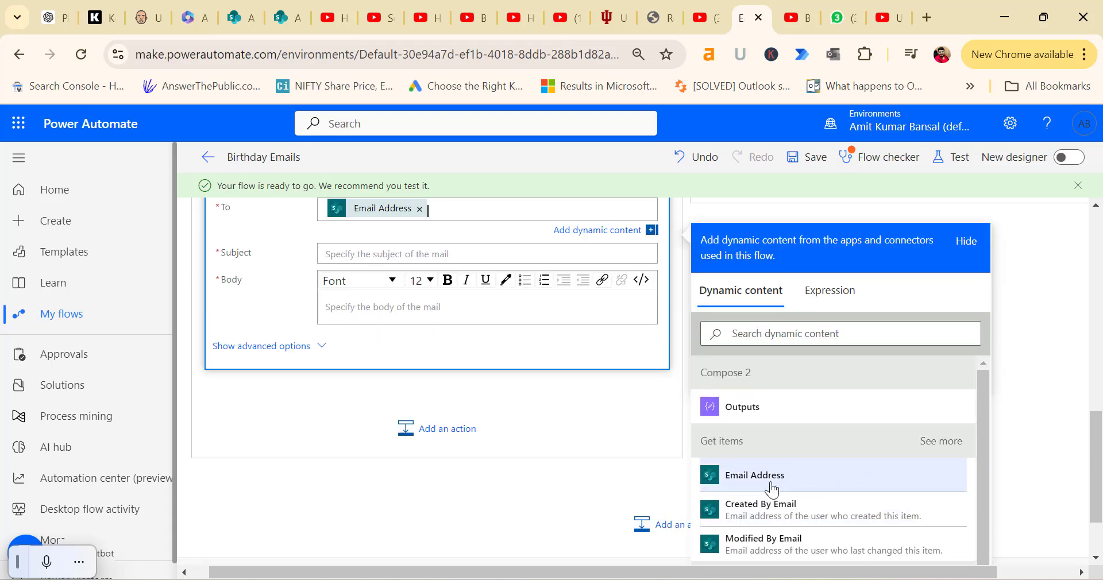
Set the email's subject to "Happy Birth Day" followed by the Name dynamic content from Get items.
scroll(308, 404, "up", 2)
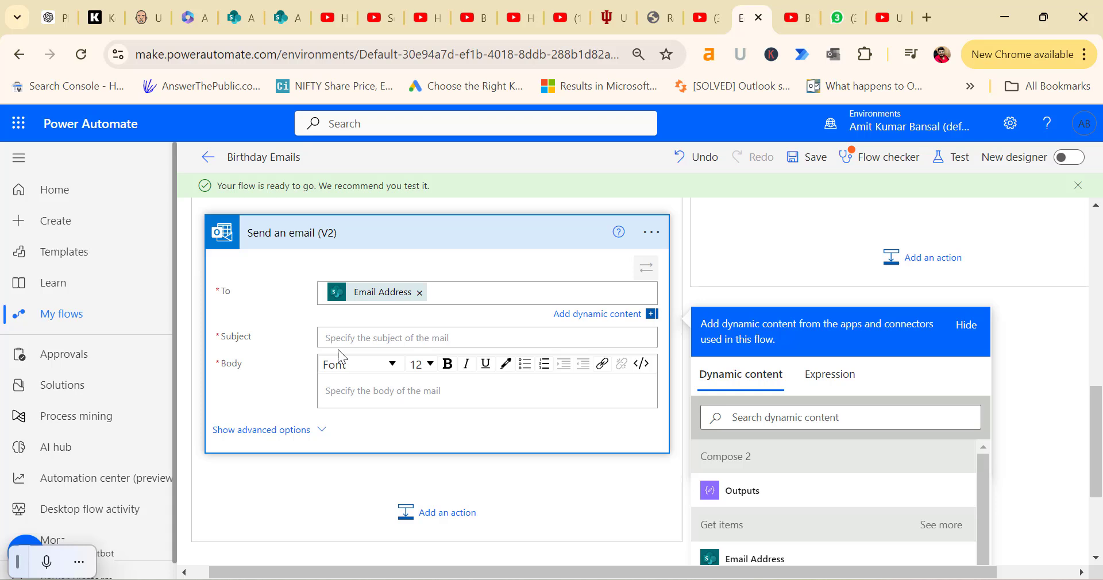
left_click(365, 340)
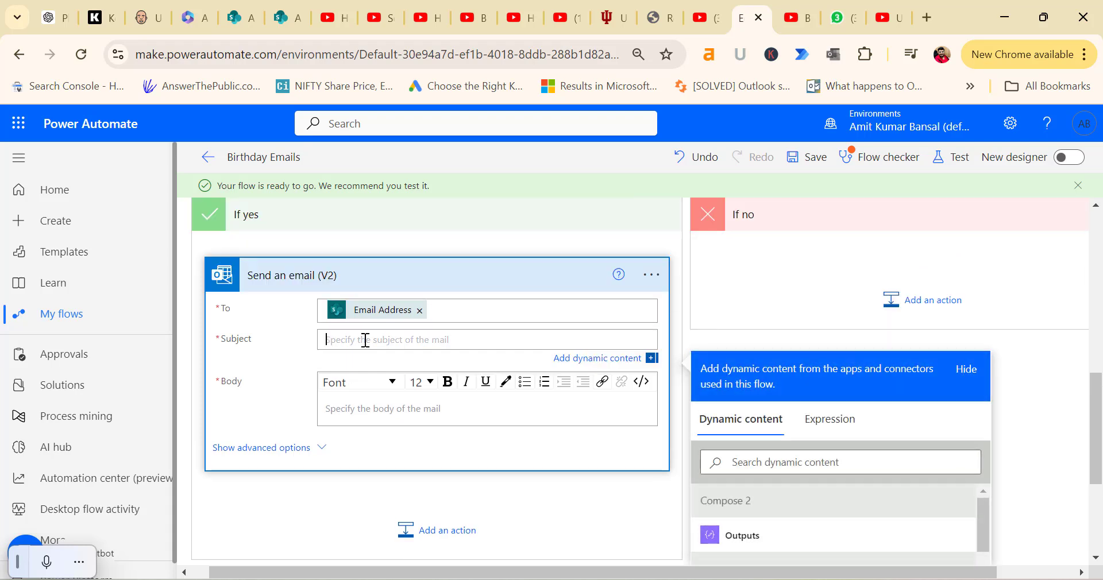
type("Happy Birth Day")
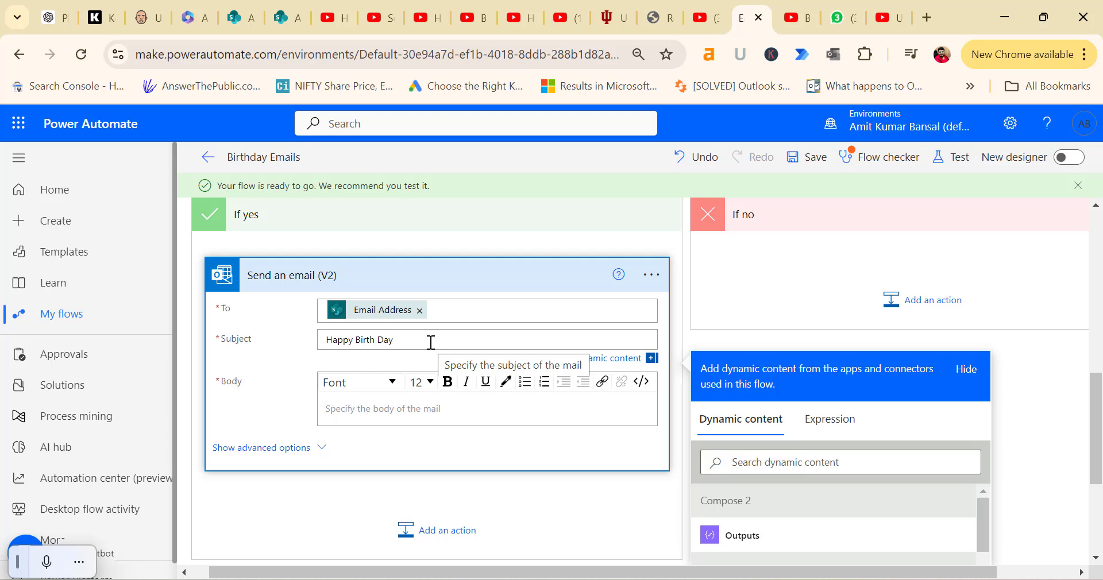
left_click(598, 361)
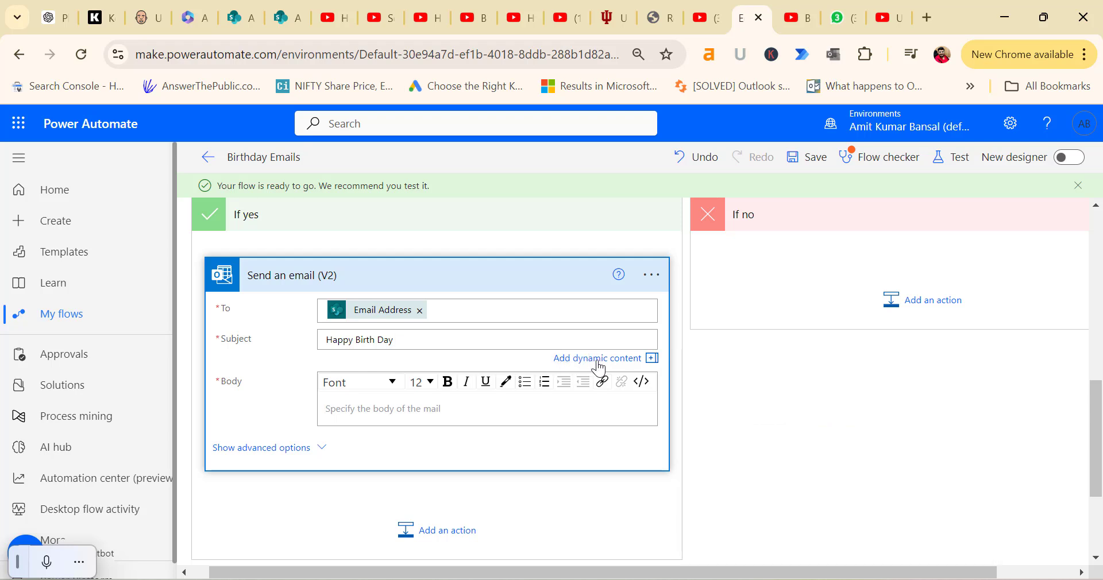
scroll(799, 494, "down", 5)
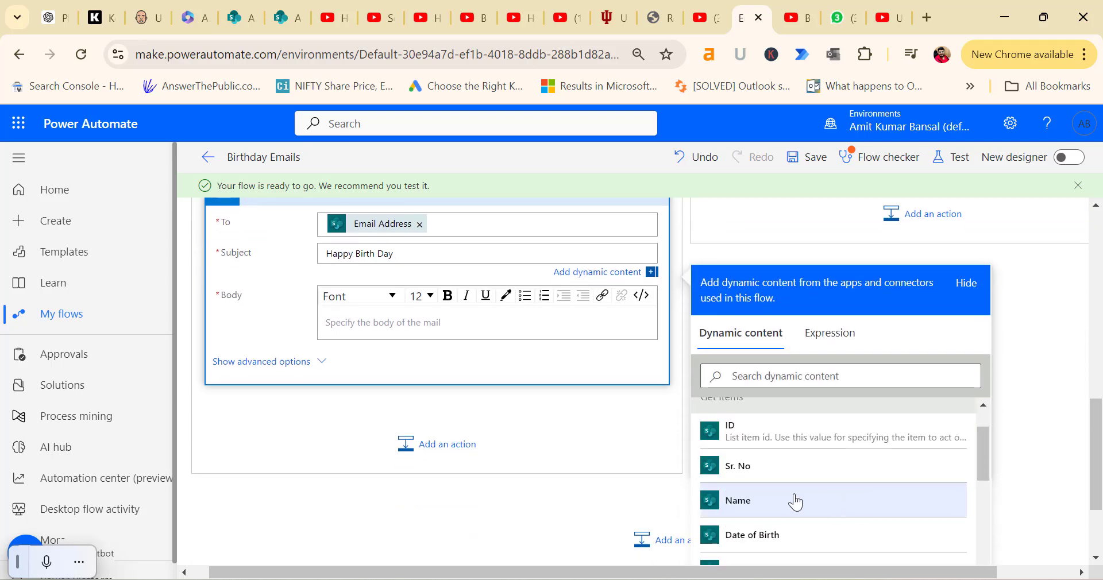
left_click(791, 502)
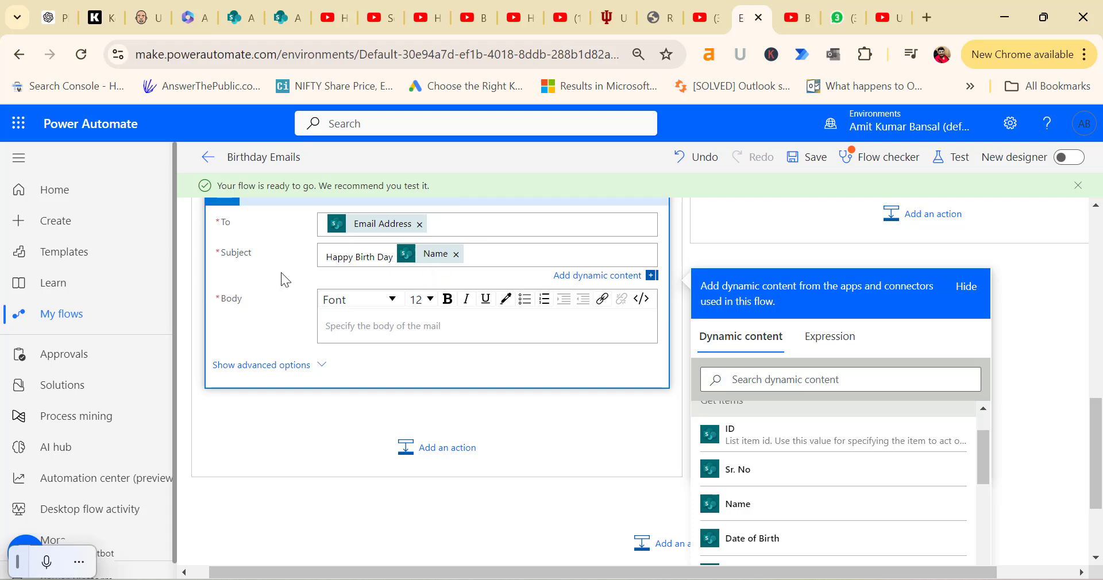
Write the email body as "Hi" plus the Name dynamic content, with "Happy Birthday, Enjoy your Day" on a new line.
left_click(366, 325)
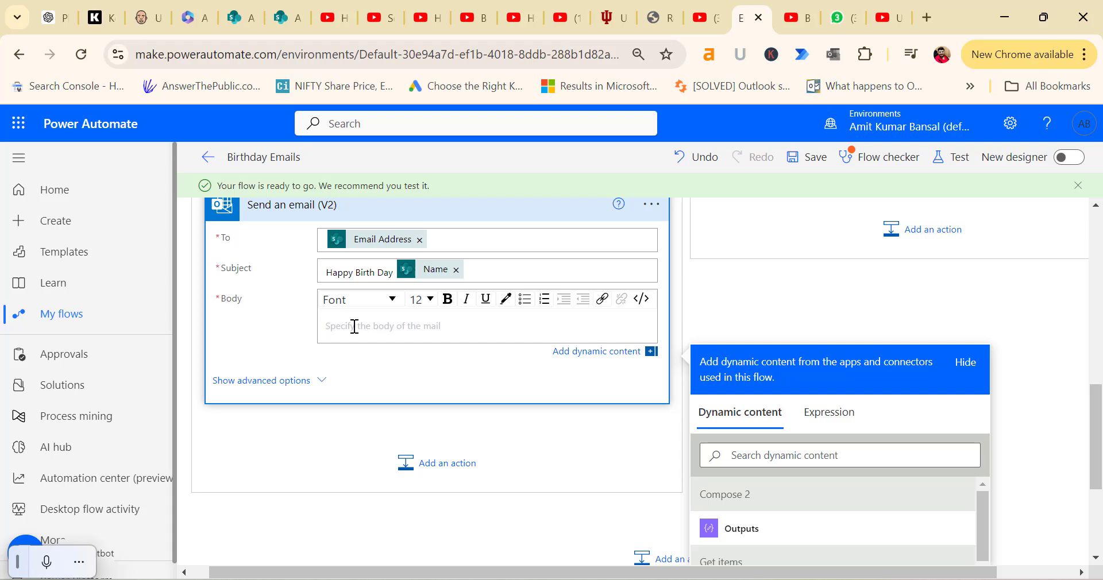
type("Hi")
key("Return")
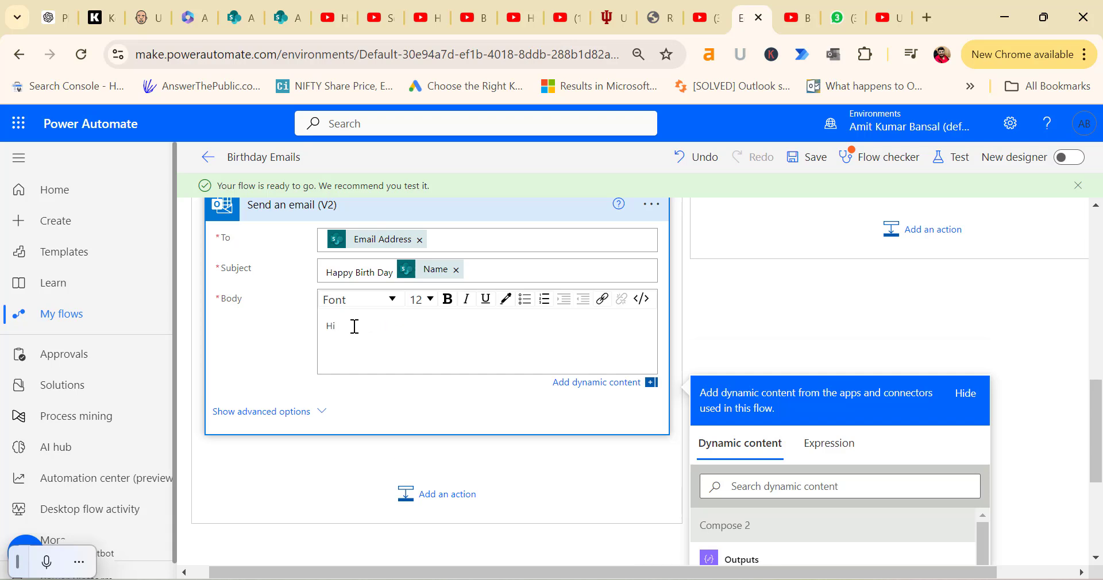
scroll(874, 511, "down", 5)
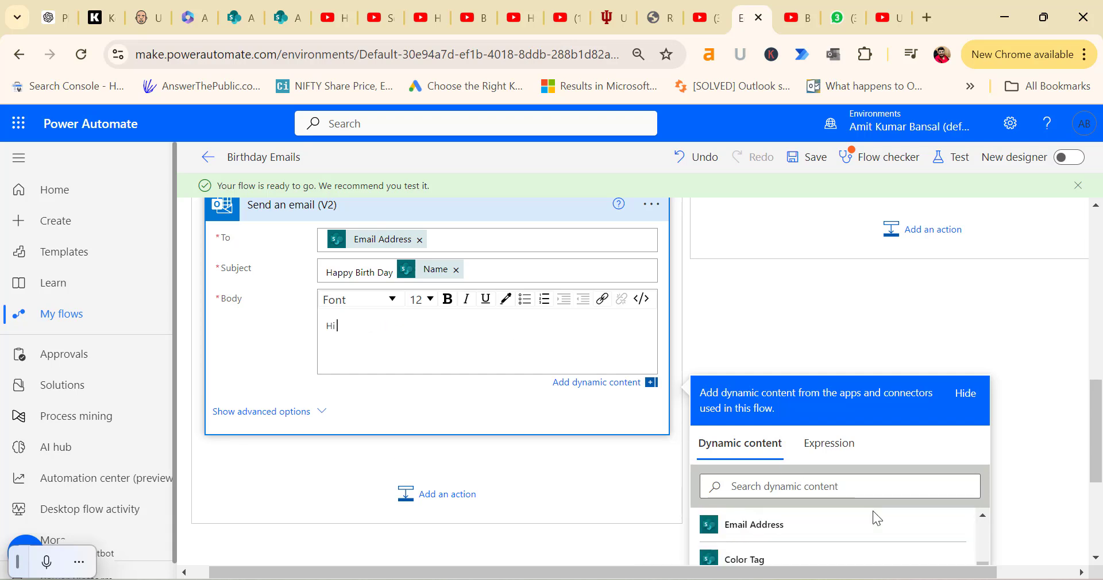
scroll(1009, 422, "down", 3)
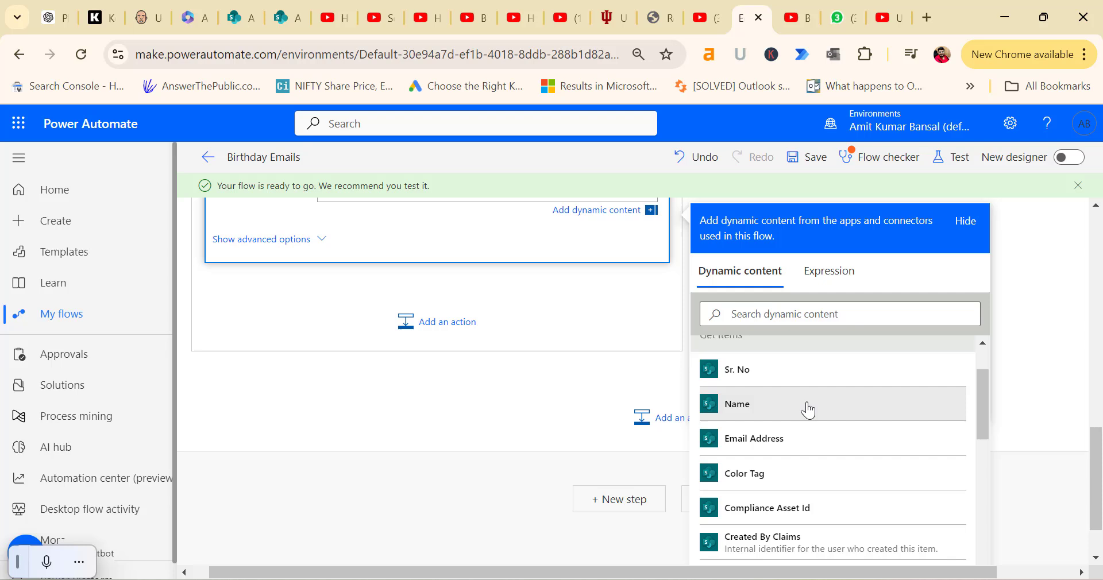
left_click(747, 402)
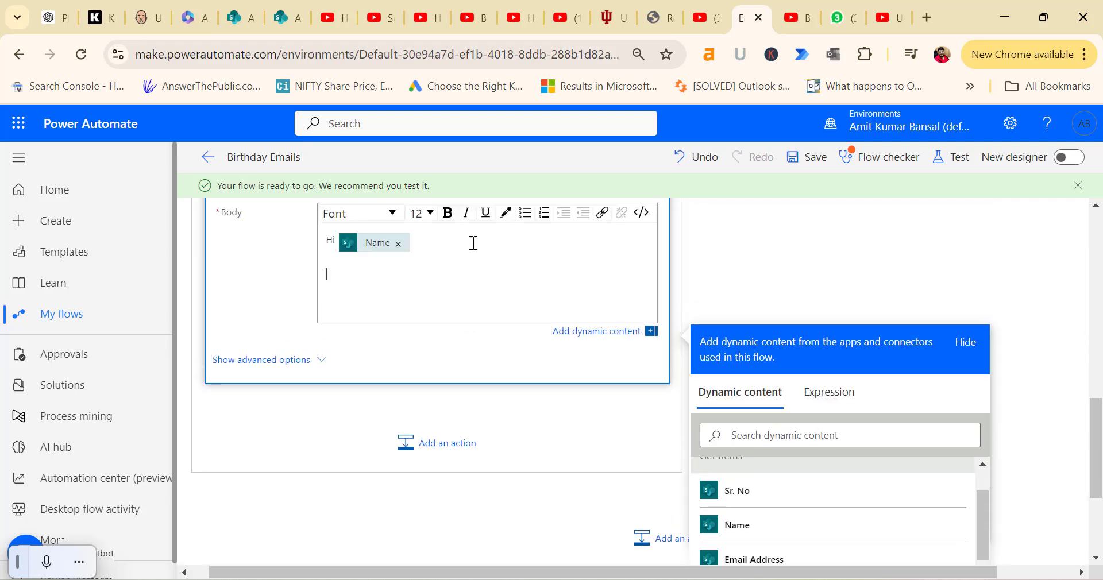
type("Happy Birthday, Enjoy your Day")
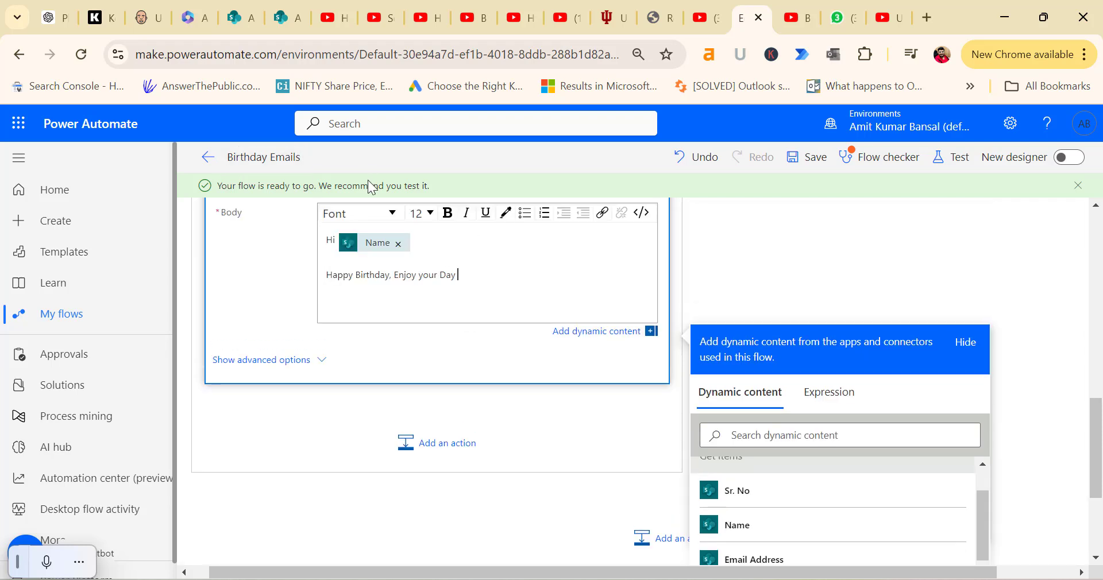
Add an empty line at the end of the birthday email's body.
key("Return")
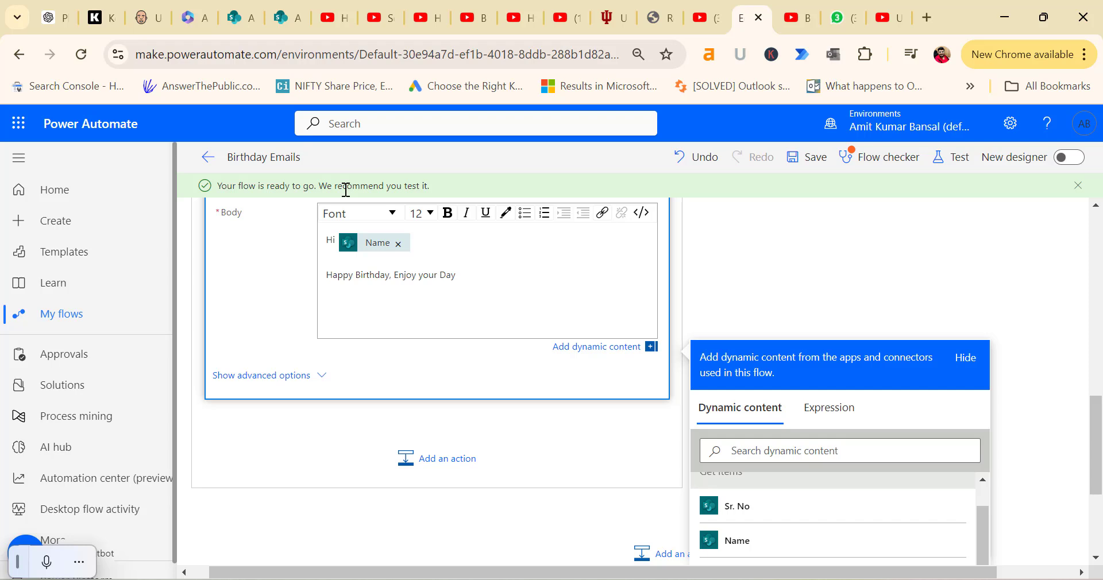
scroll(523, 355, "up", 2)
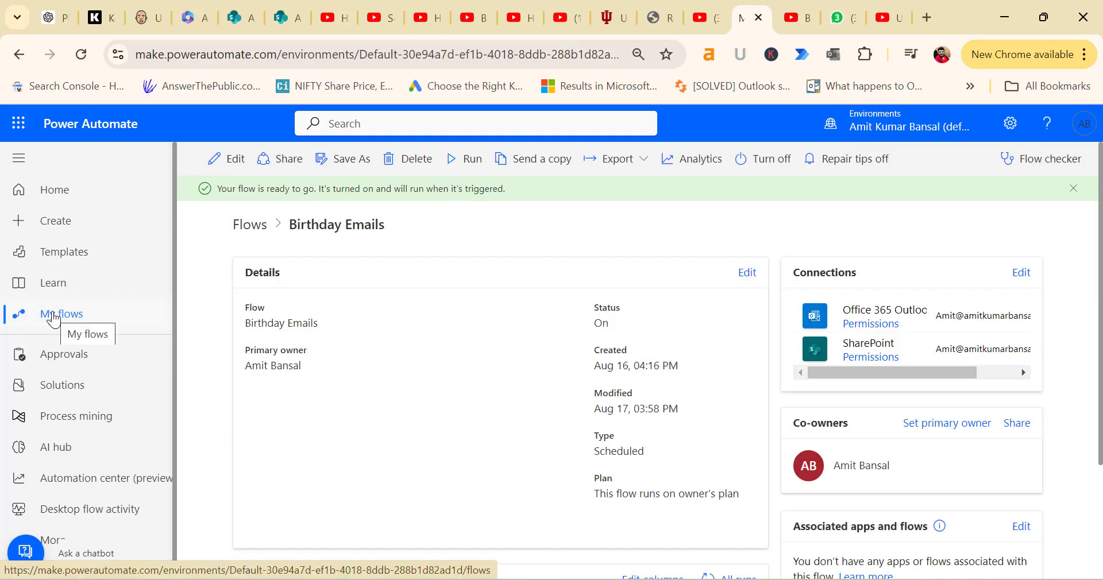
Open the Birthday Emails flow from the list of cloud flows, run it manually and check its 28-day run history.
left_click(99, 327)
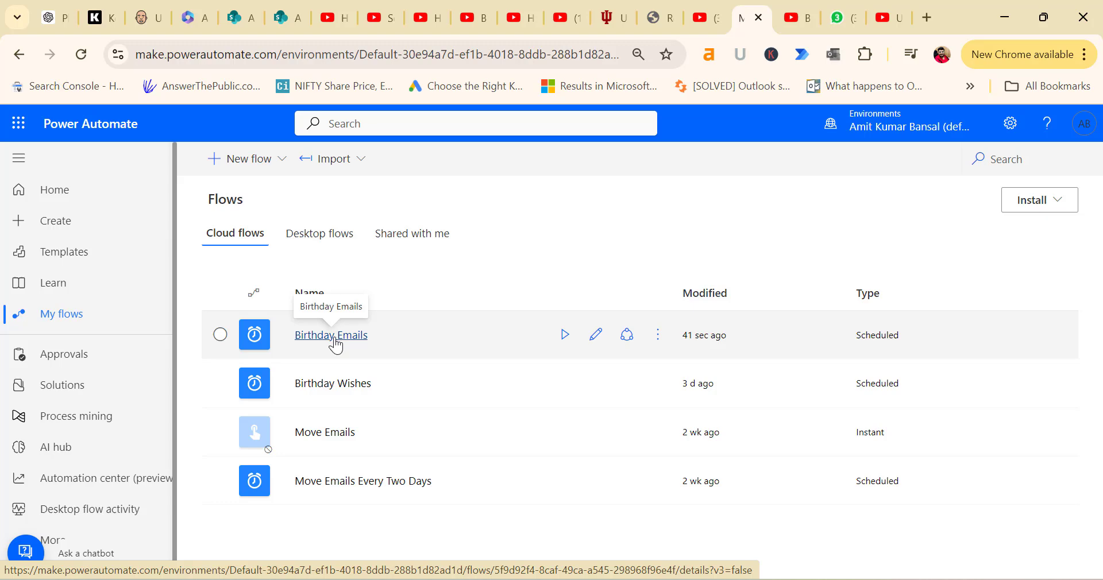
left_click(332, 343)
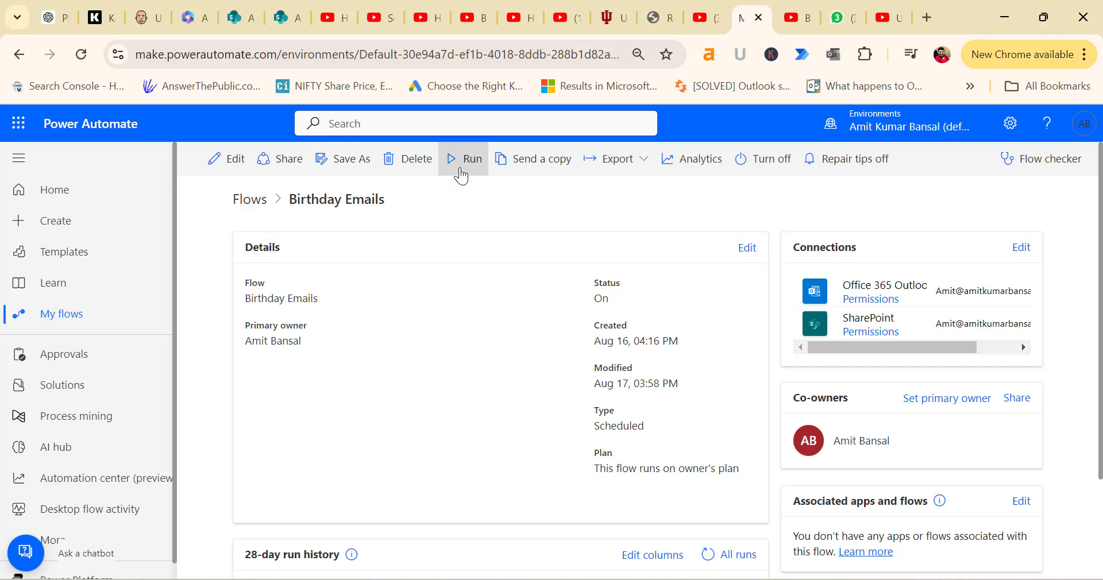
left_click(464, 172)
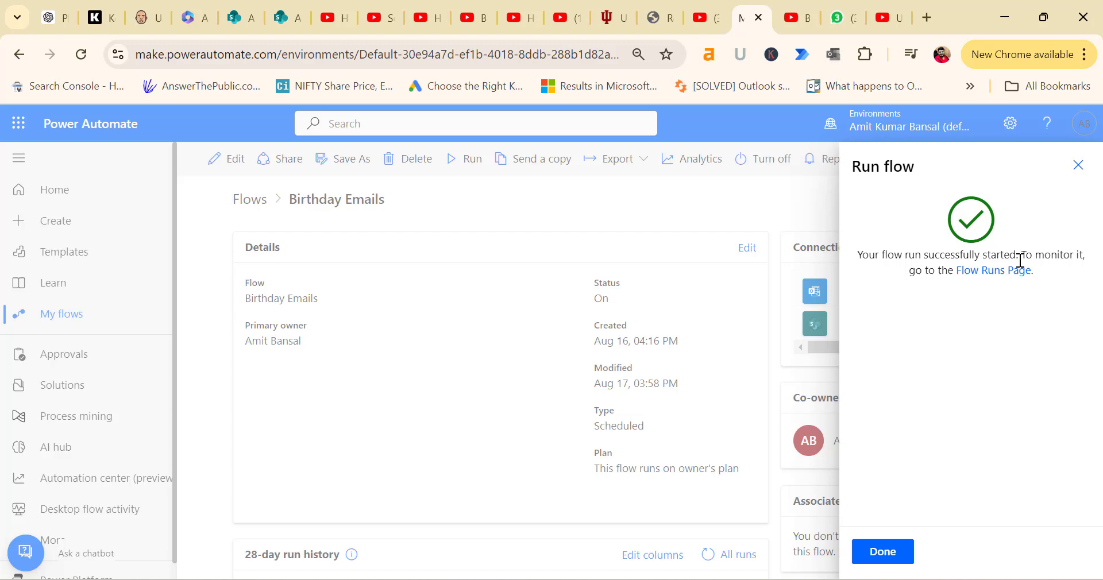
left_click(901, 556)
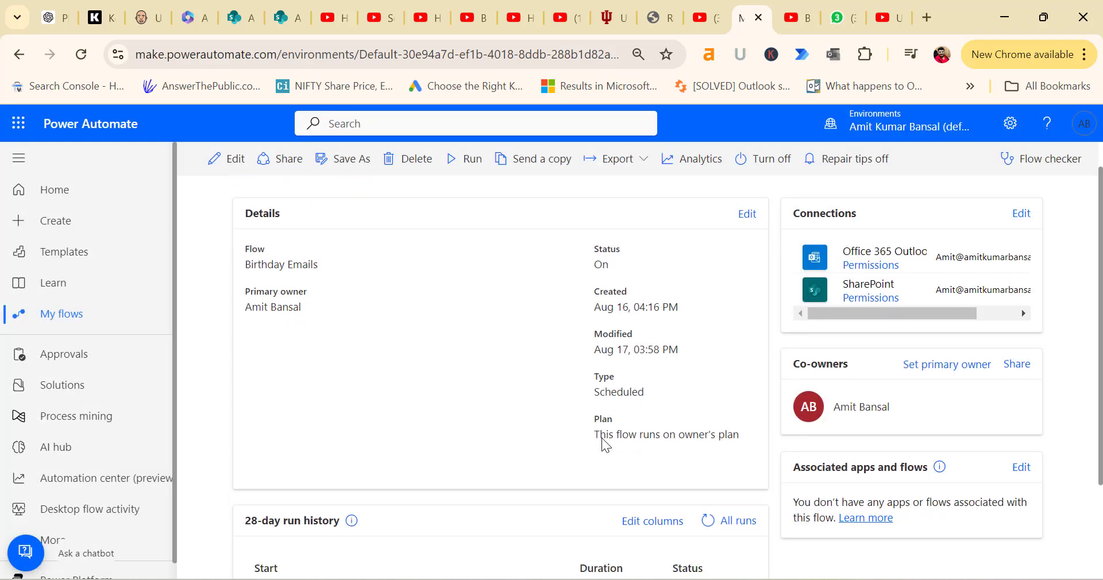
scroll(600, 437, "down", 3)
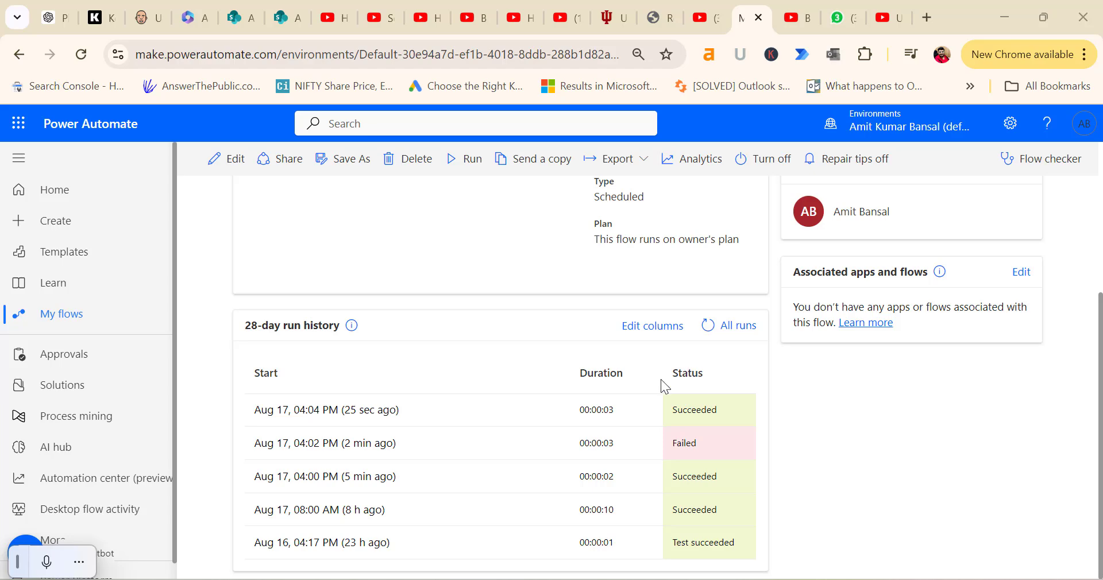
Switch to Outlook, open the received "Happy Birth Day" message in the second account's Inbox and examine its greeting text.
mouse_move(561, 577)
left_click(560, 506)
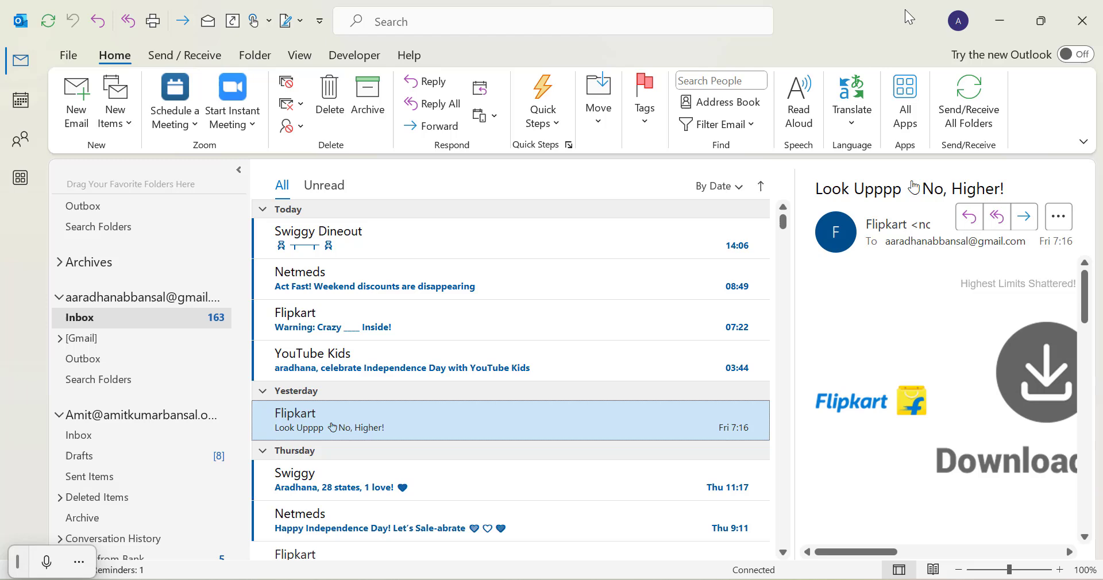
left_click(78, 435)
double_click(374, 230)
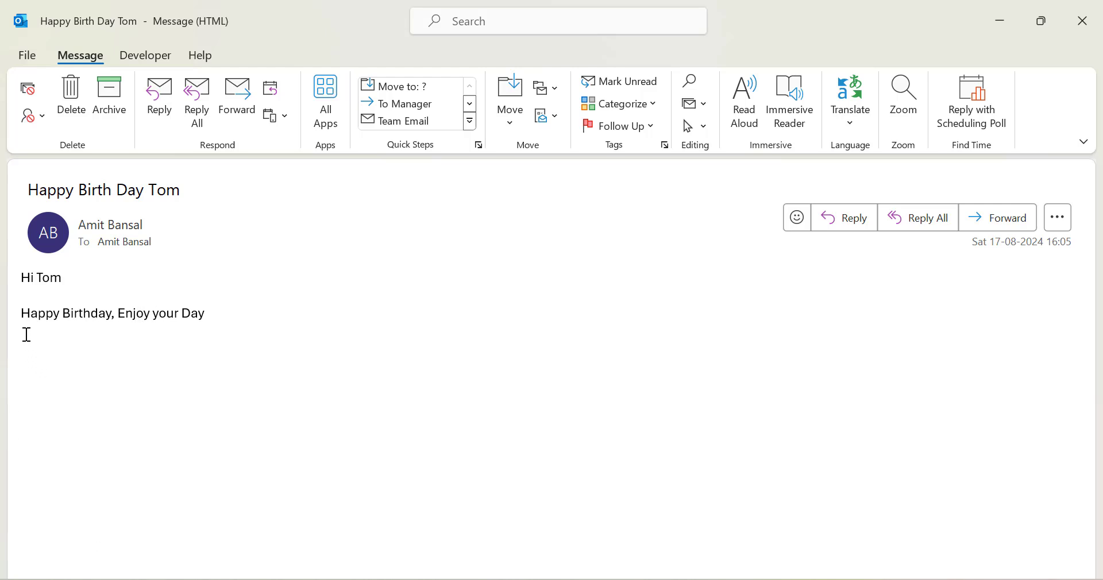
left_click_drag(22, 313, 205, 308)
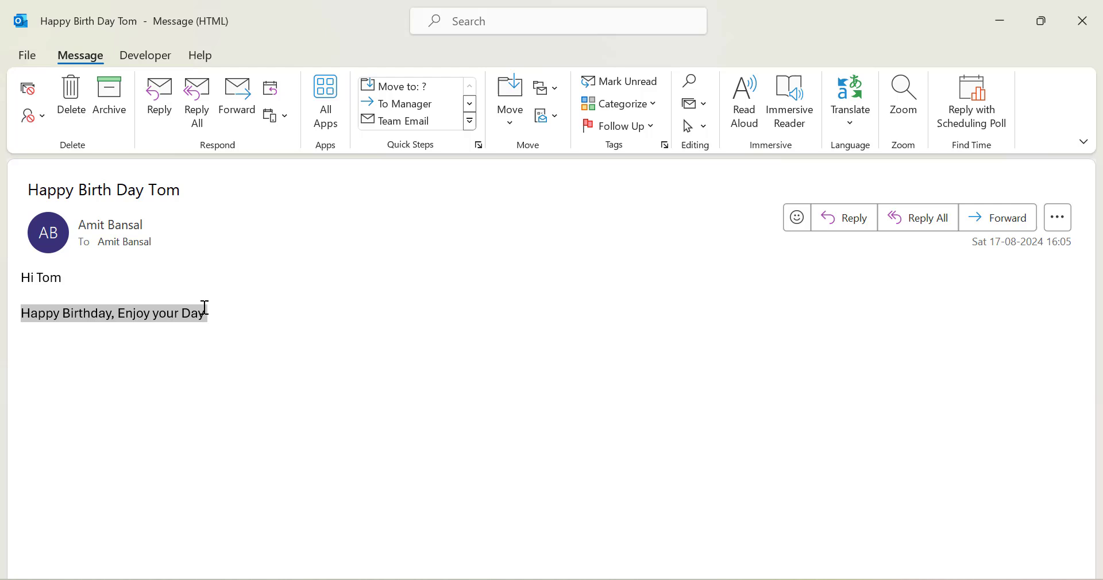